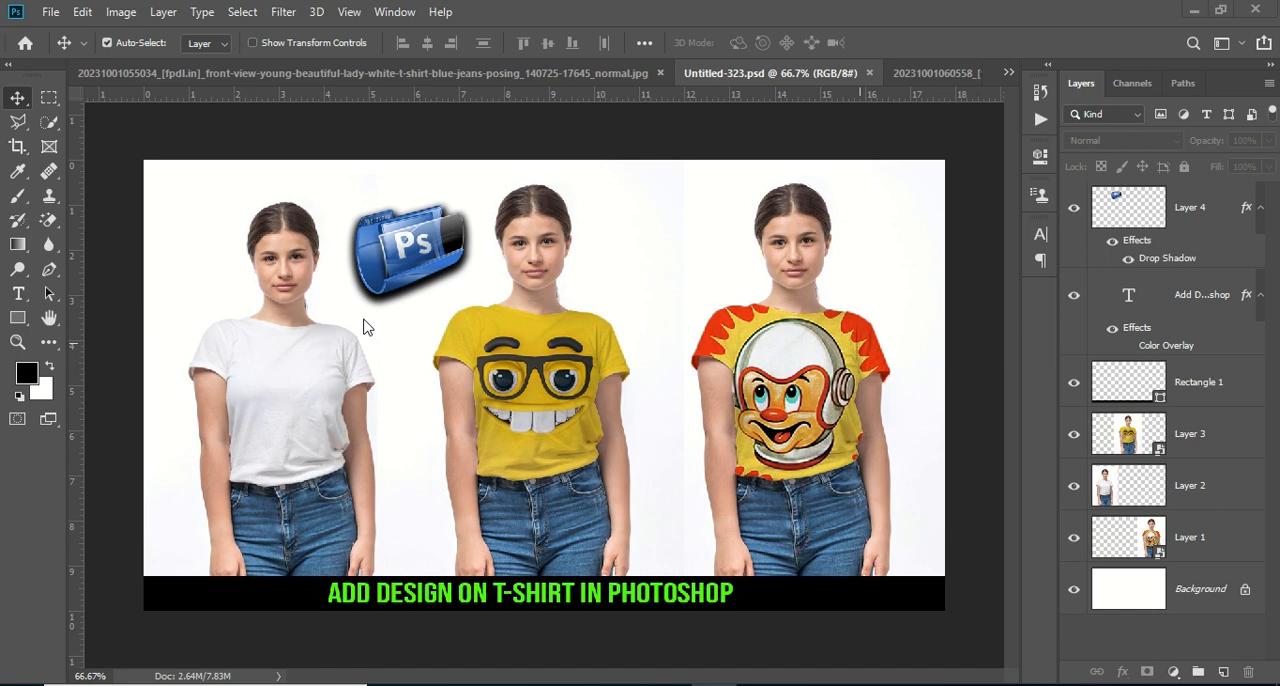
Switch to the white T-shirt photo document and hide Layer 1 and Layer 2 to view the plain shirt
left_click(287, 73)
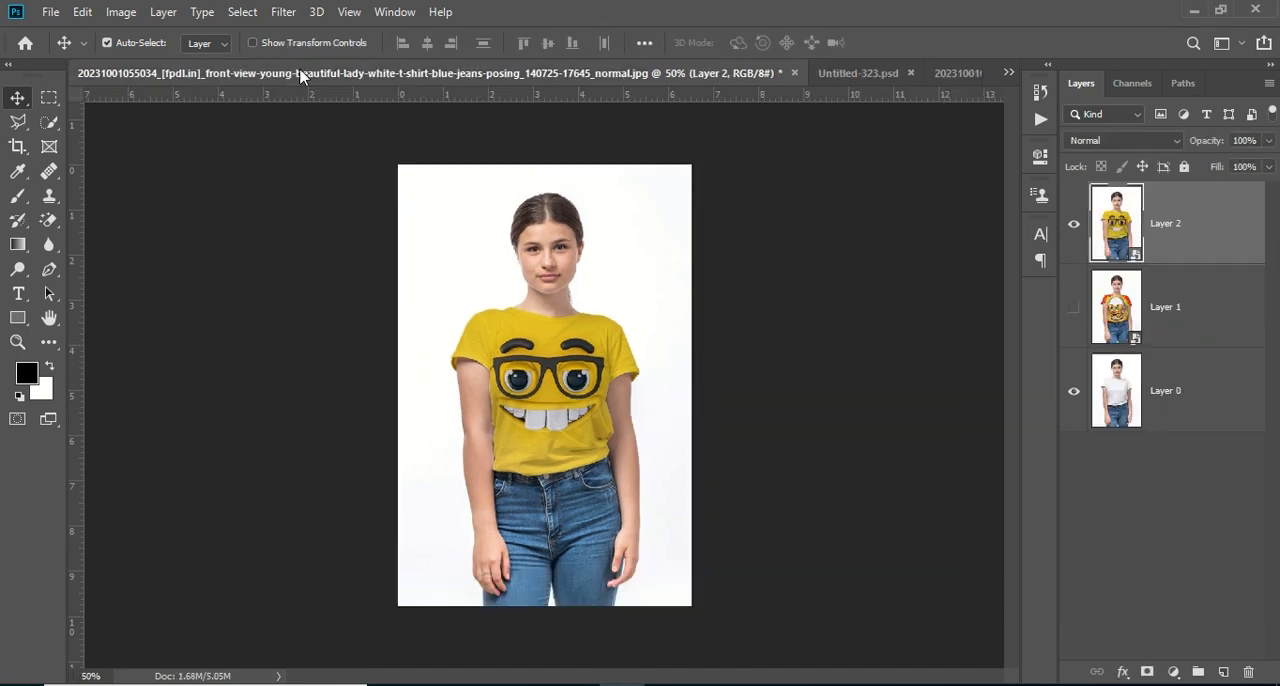
left_click(1073, 307)
left_click(1075, 228)
left_click(1074, 310)
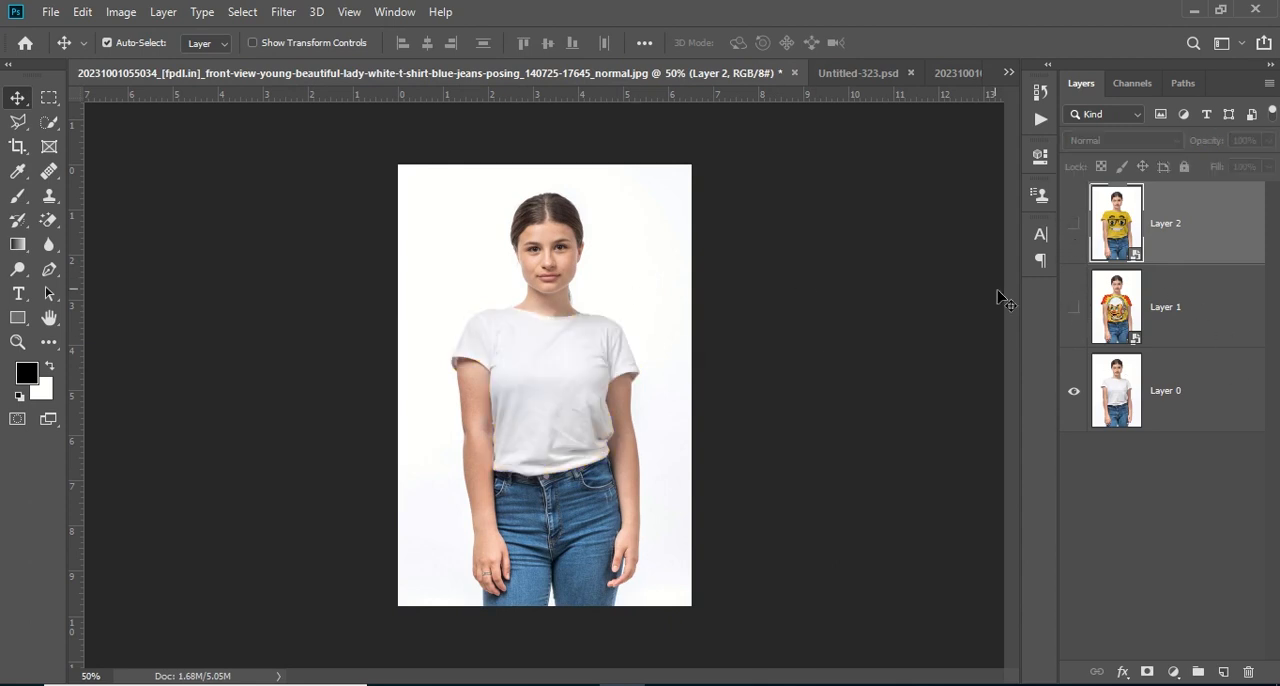
key("ctrl+plus")
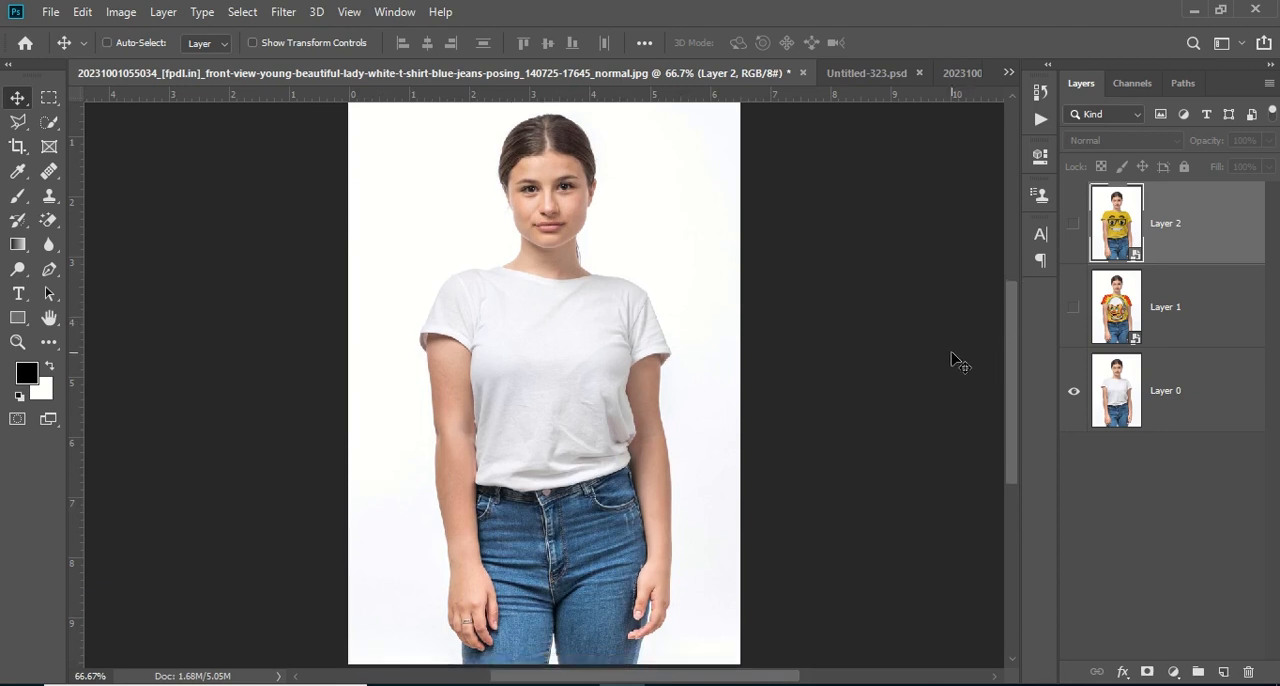
key("ctrl+plus")
key("ctrl+minus")
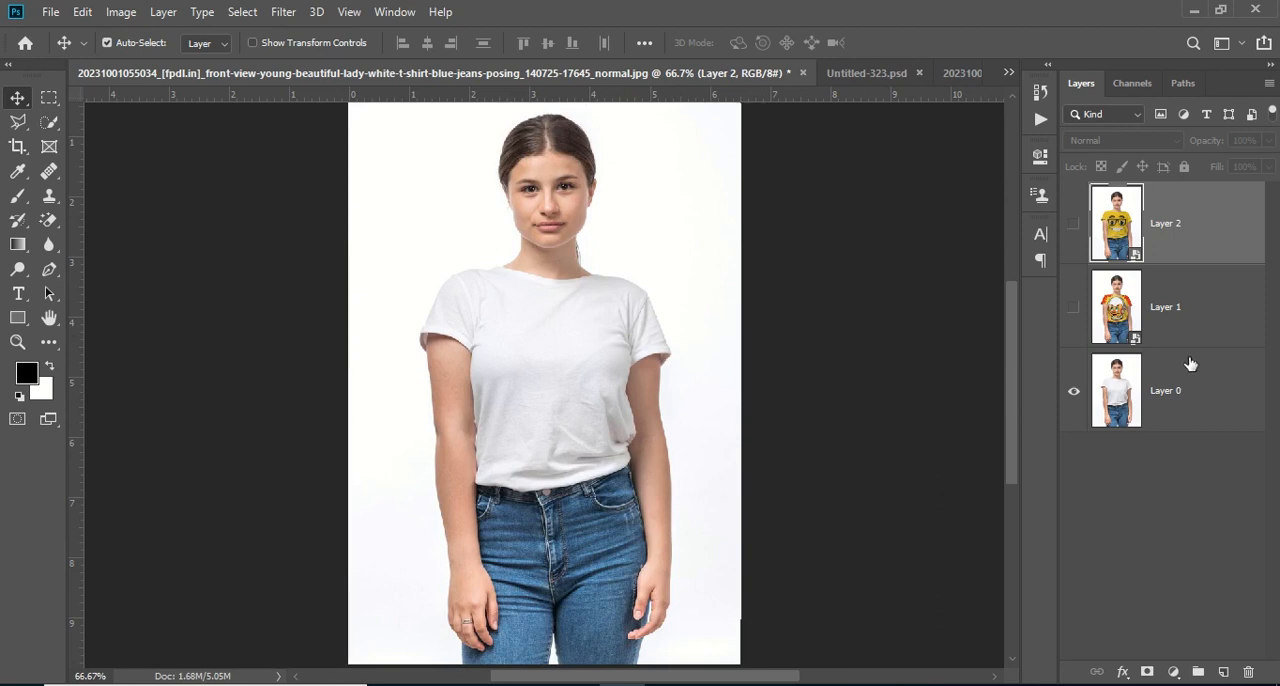
Toggle the visibility of Layer 1 and Layer 2 repeatedly to compare both shirt designs with the plain shirt
left_click(1072, 309)
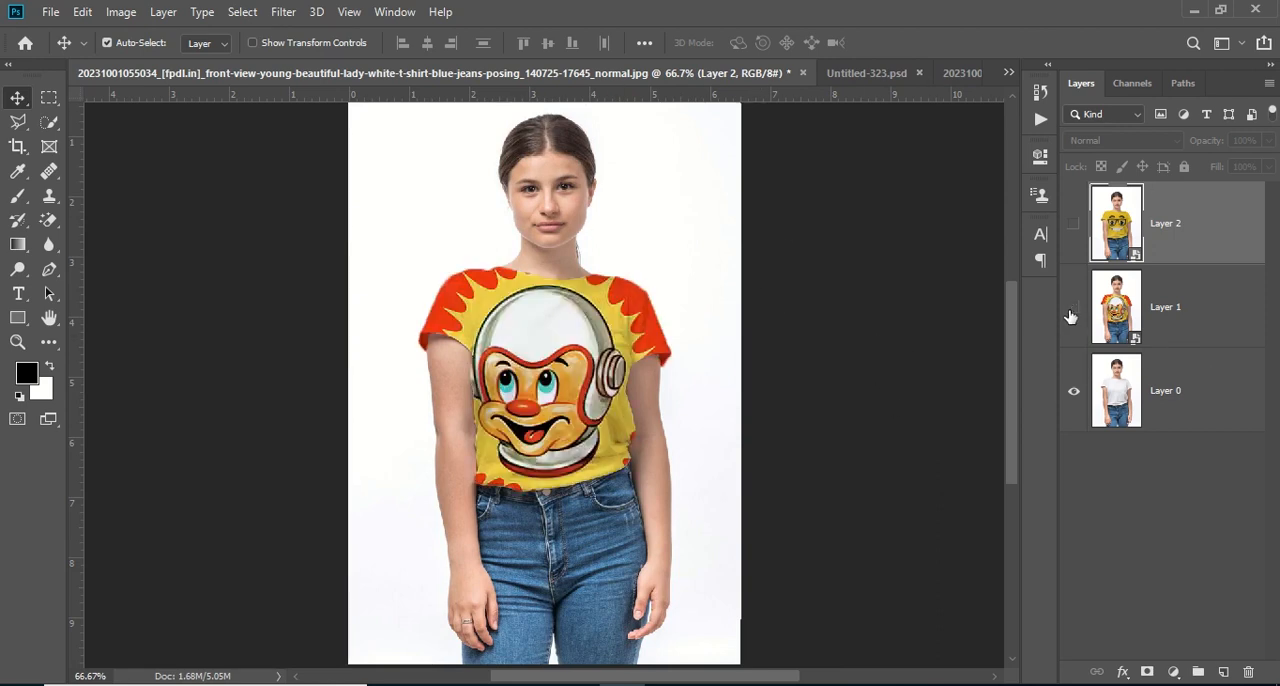
left_click(1072, 312)
left_click(1072, 312)
left_click(1072, 312)
left_click(1072, 312)
left_click(1072, 312)
left_click(1072, 312)
left_click(1072, 226)
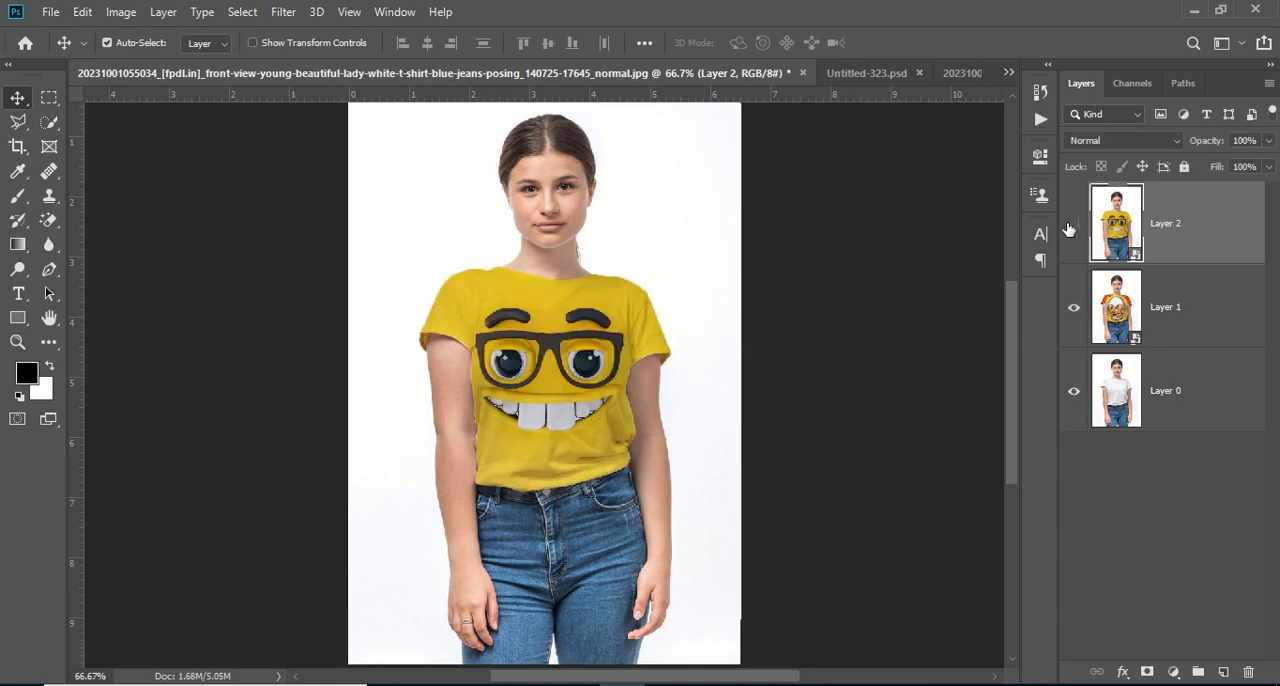
left_click(1070, 228)
left_click(1070, 228)
left_click(1071, 227)
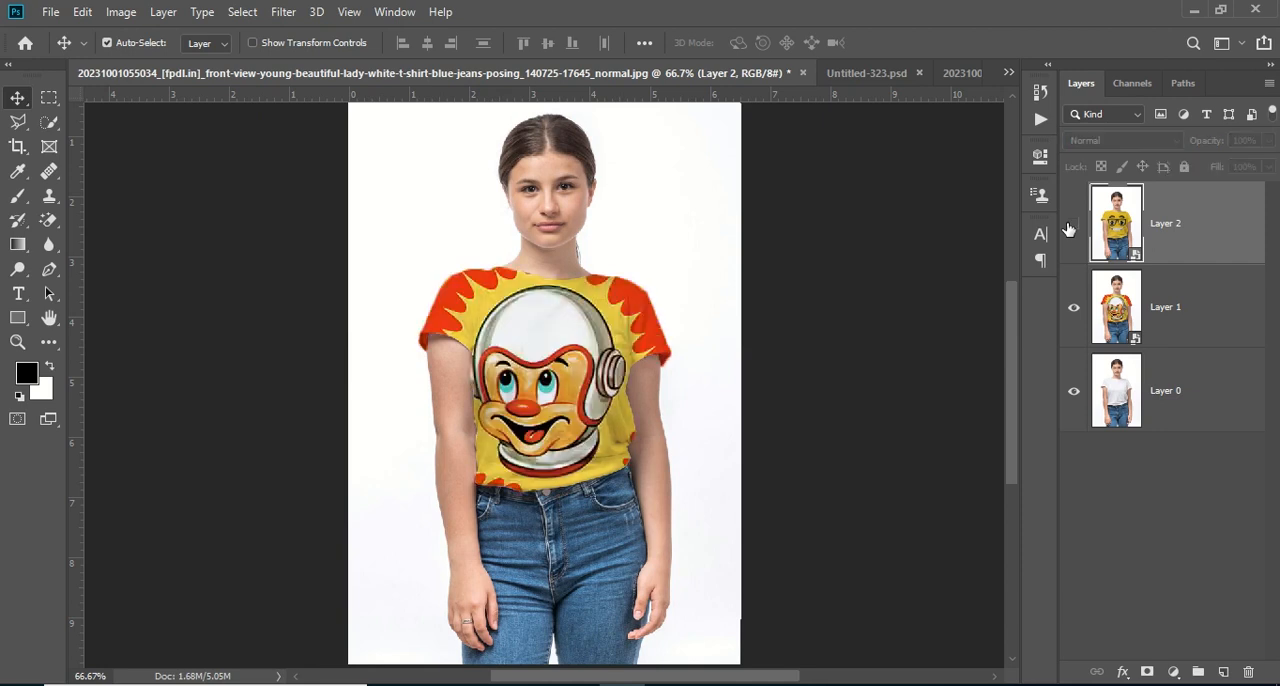
left_click(1071, 227)
left_click(1071, 227)
left_click(1071, 227)
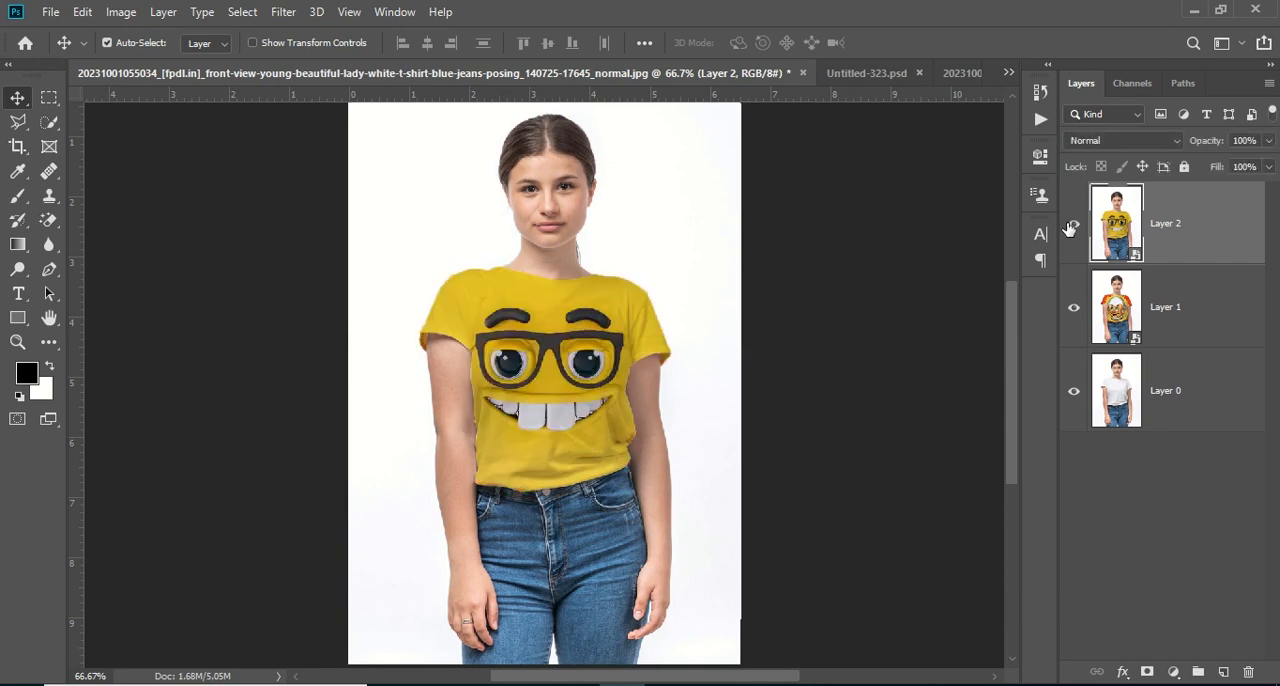
left_click(1071, 227)
left_click(1071, 227)
Delete the two design layers above Layer 0 and close the Untitled-323.psd document
left_click(1200, 317, "shift")
key("Delete")
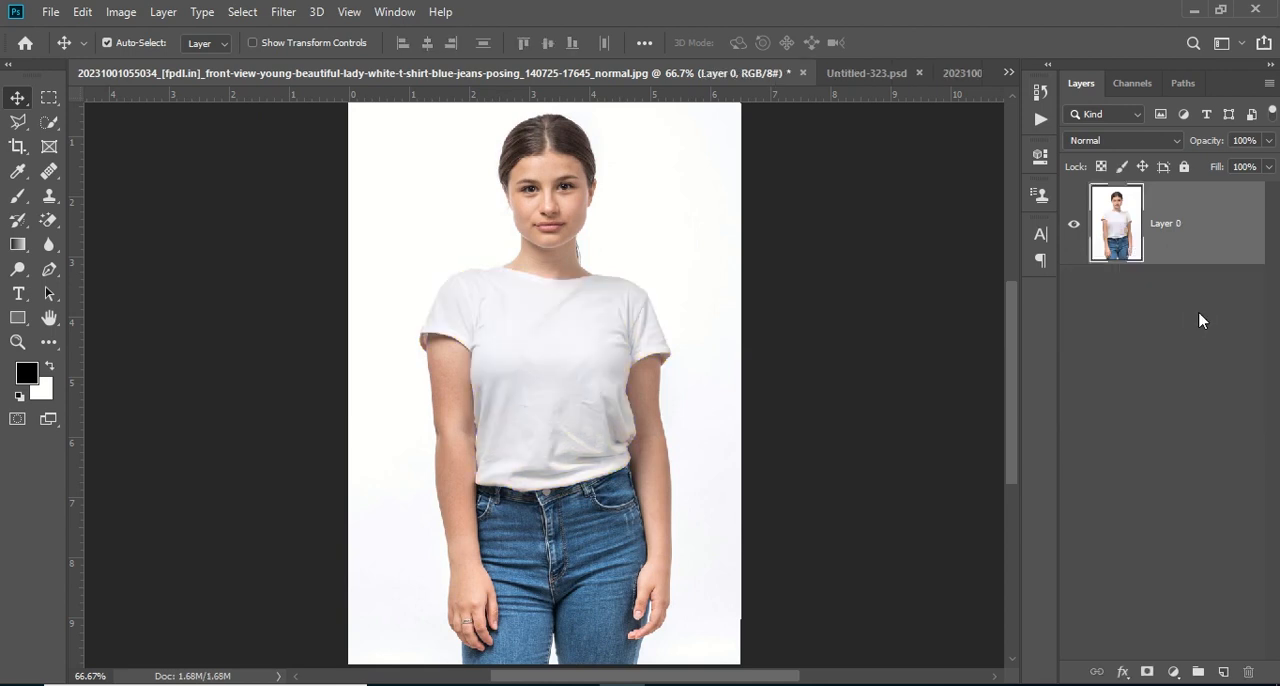
key("ctrl+minus")
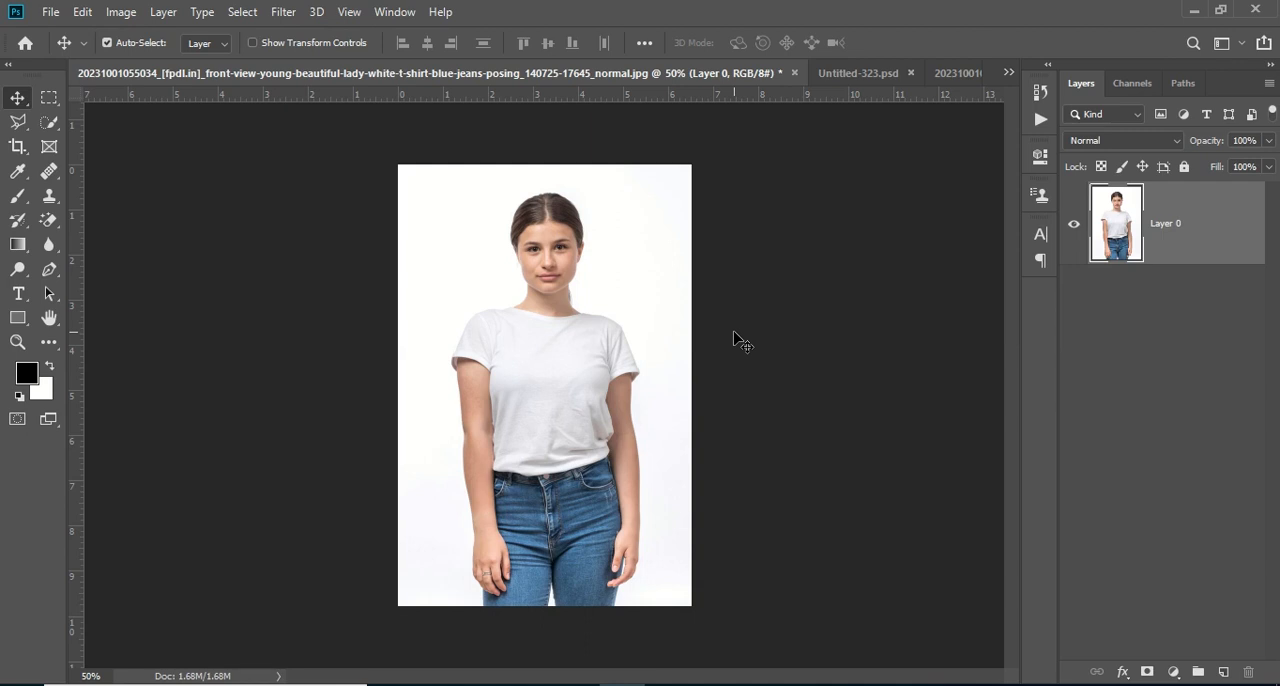
left_click(840, 76)
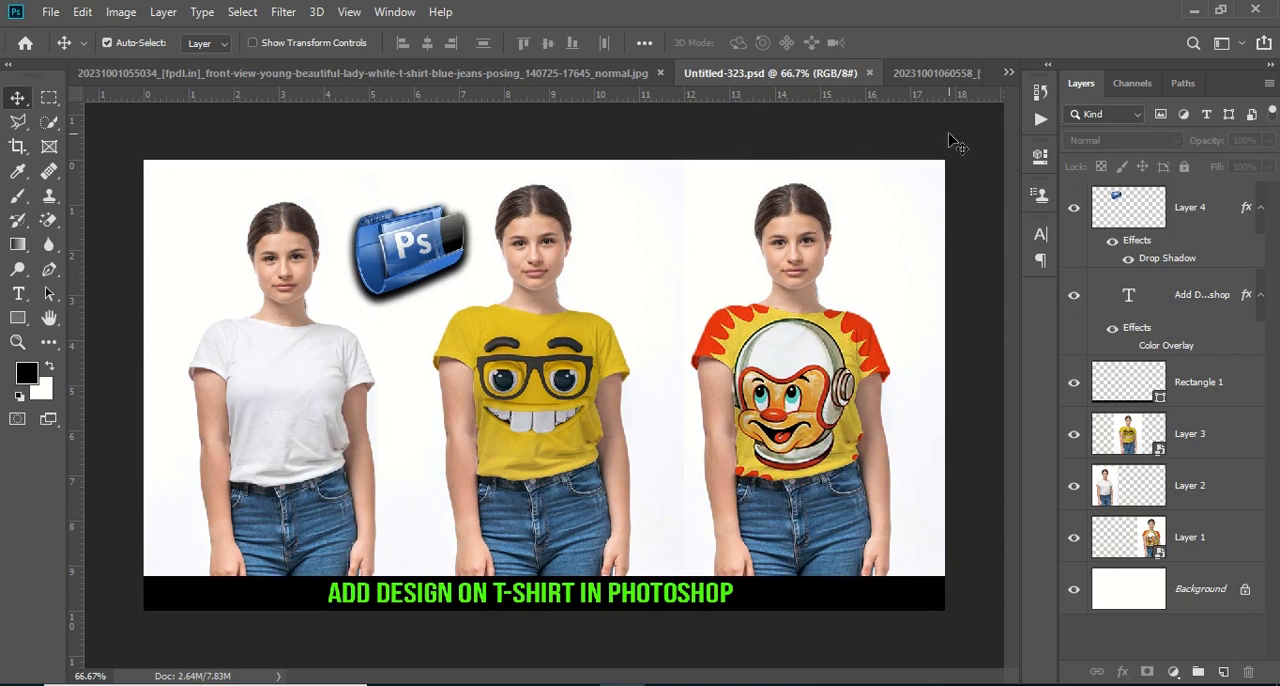
left_click(870, 74)
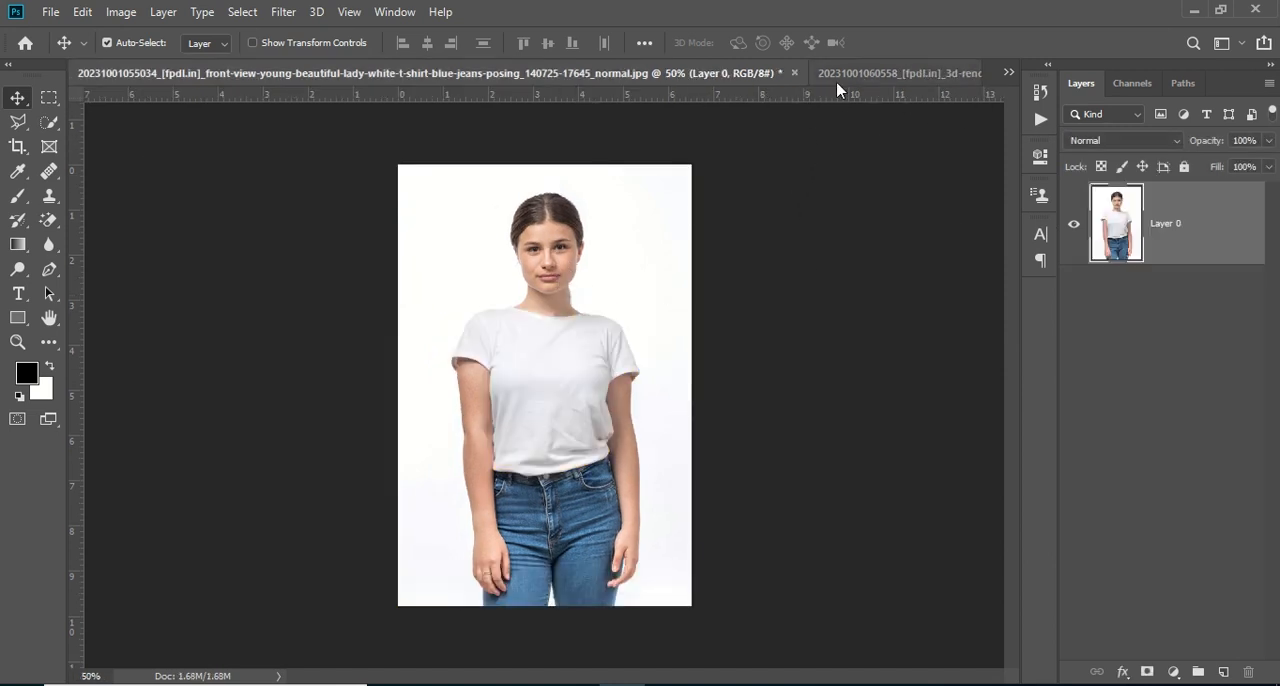
Duplicate Layer 0 and select the white T-shirt on the copy using the Quick Selection tool with a 70 px brush
left_click_drag(1198, 244, 1223, 671)
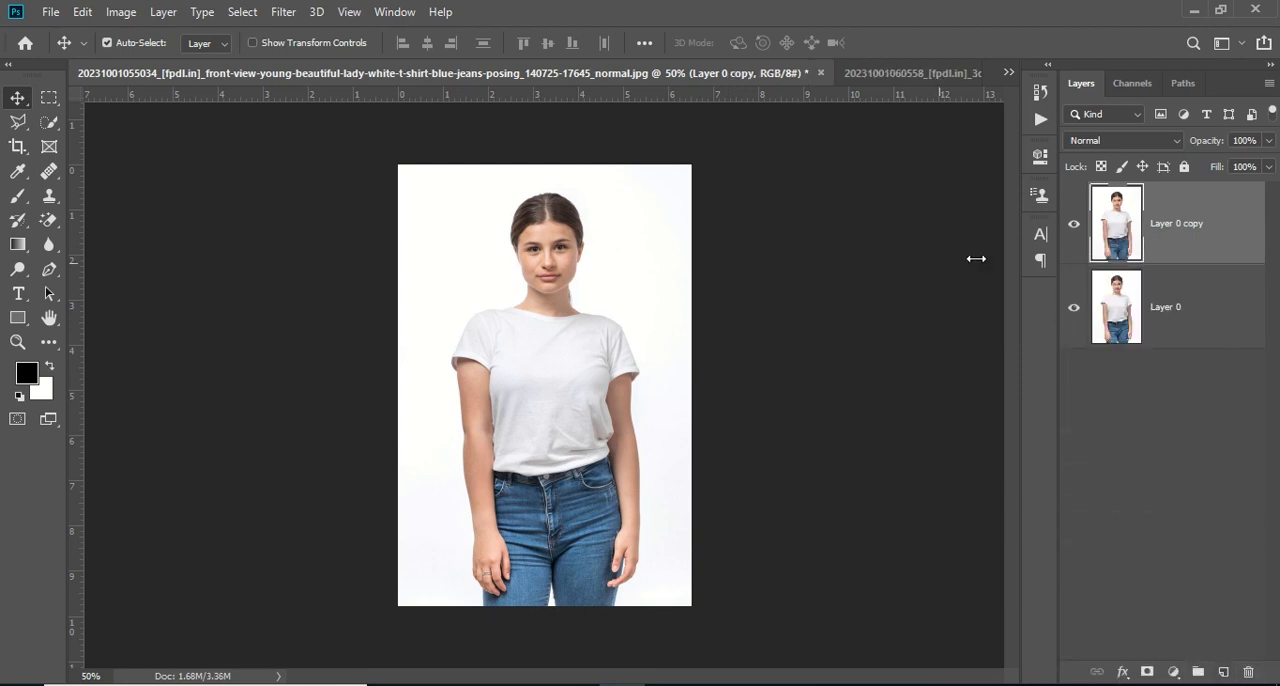
key("ctrl+plus")
key("ctrl+plus")
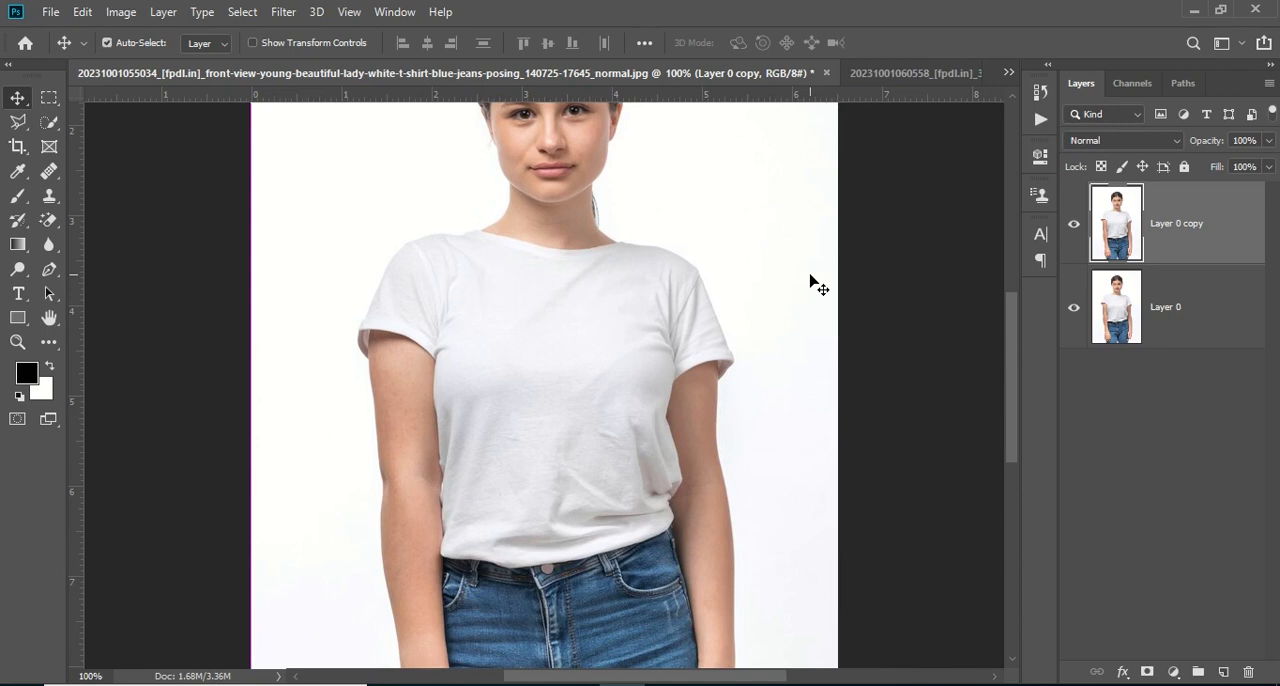
left_click(49, 121)
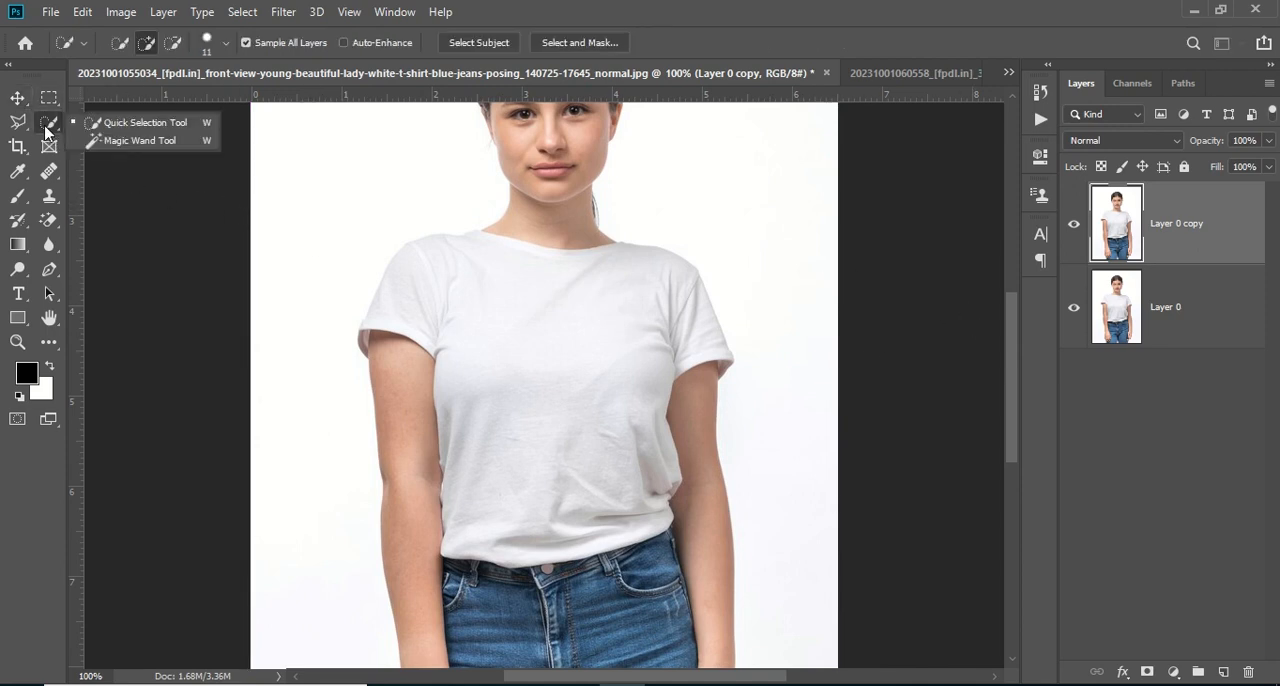
left_click(140, 124)
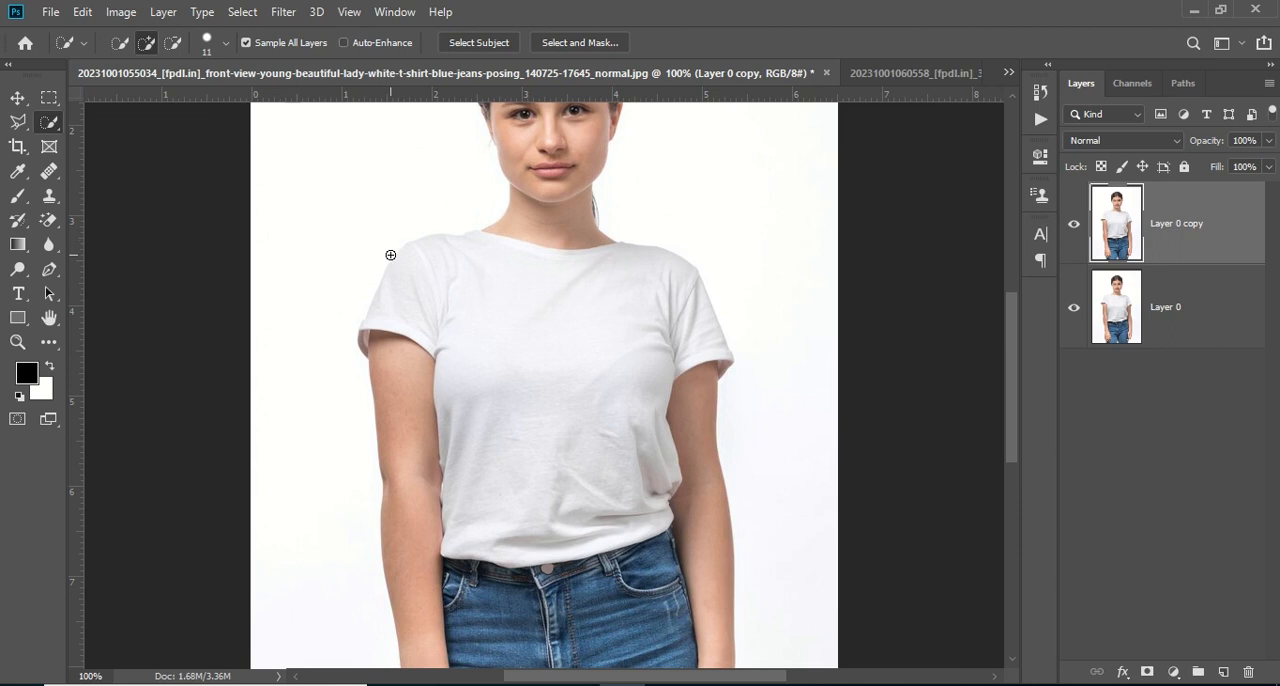
left_click(226, 43)
left_click(183, 97)
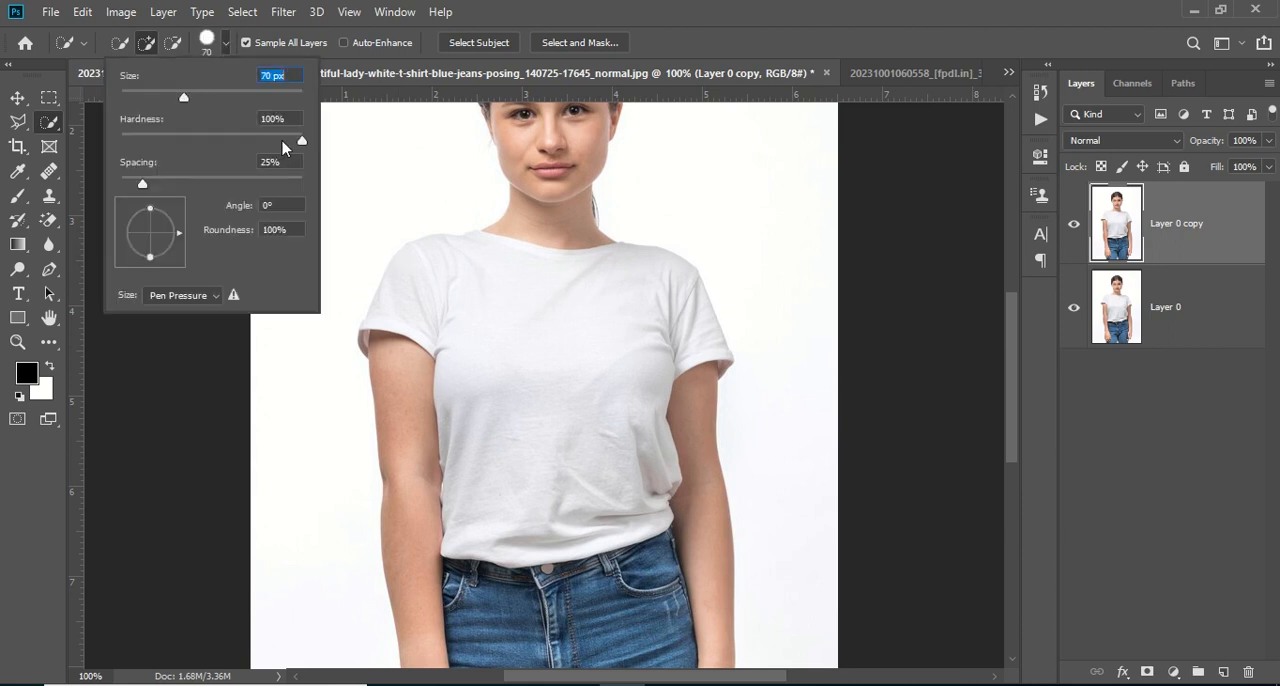
left_click(420, 272)
mouse_move(417, 274)
left_mouse_down()
mouse_move(383, 320)
mouse_move(429, 283)
mouse_move(549, 300)
mouse_move(594, 331)
mouse_move(566, 371)
left_mouse_up()
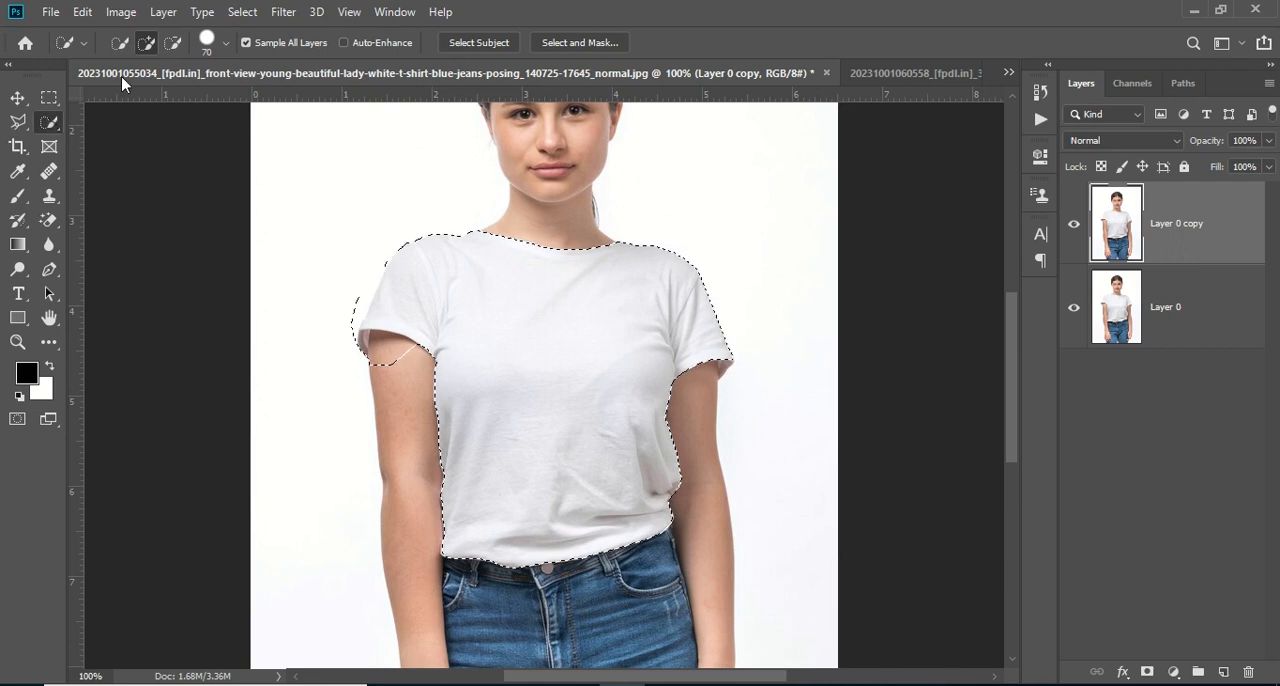
Refine the selection edge around the sleeve and cuff on the image's left side, subtracting and adding with an 18 px brush
left_click(224, 44)
left_click_drag(178, 97, 136, 97)
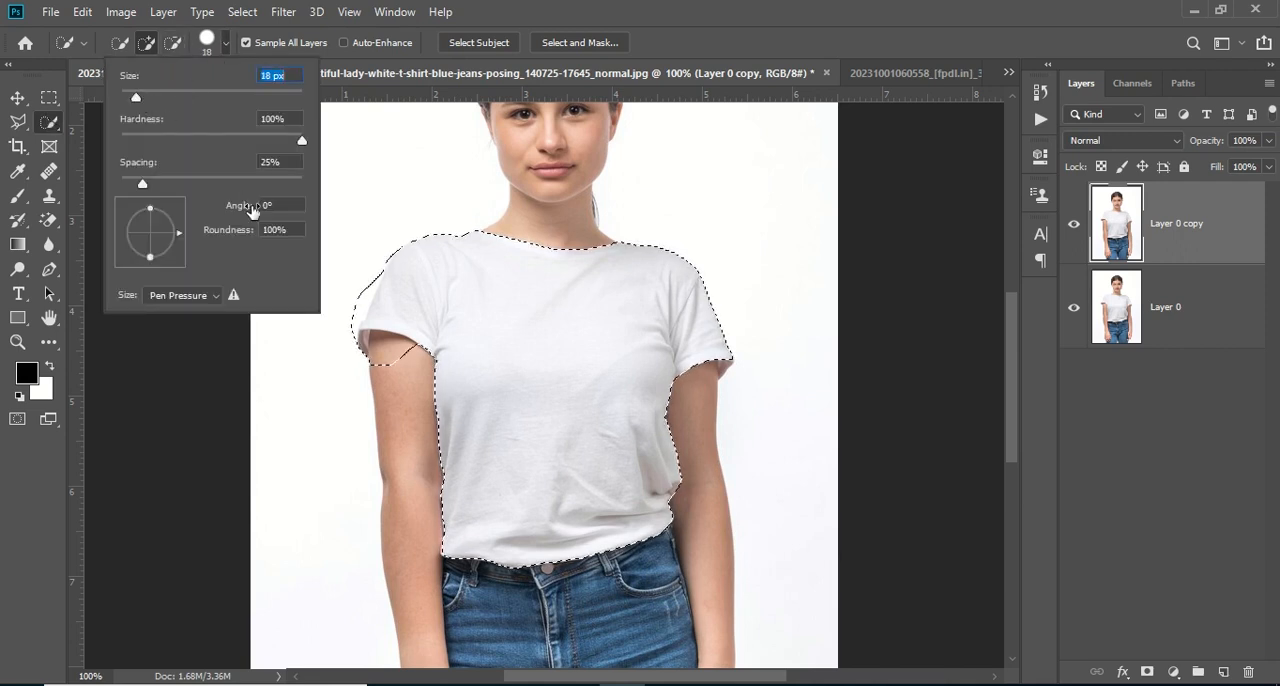
left_click(176, 50)
left_click(176, 50)
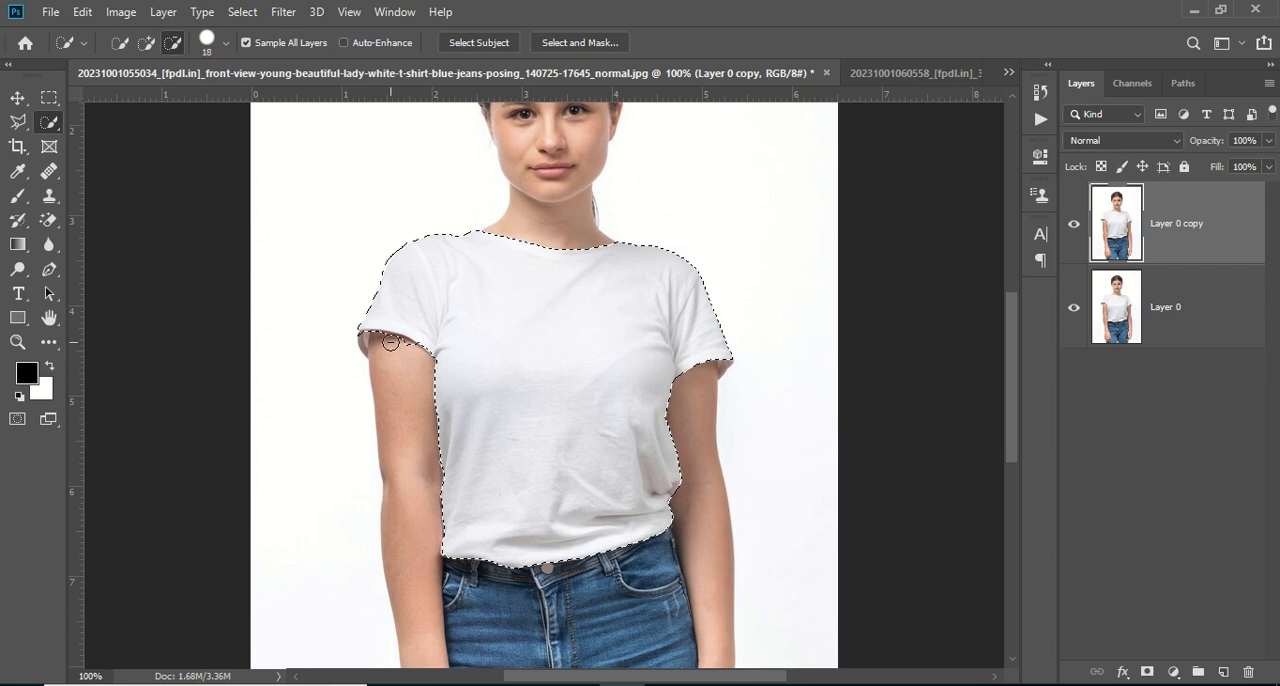
left_click(407, 354)
left_click(146, 42)
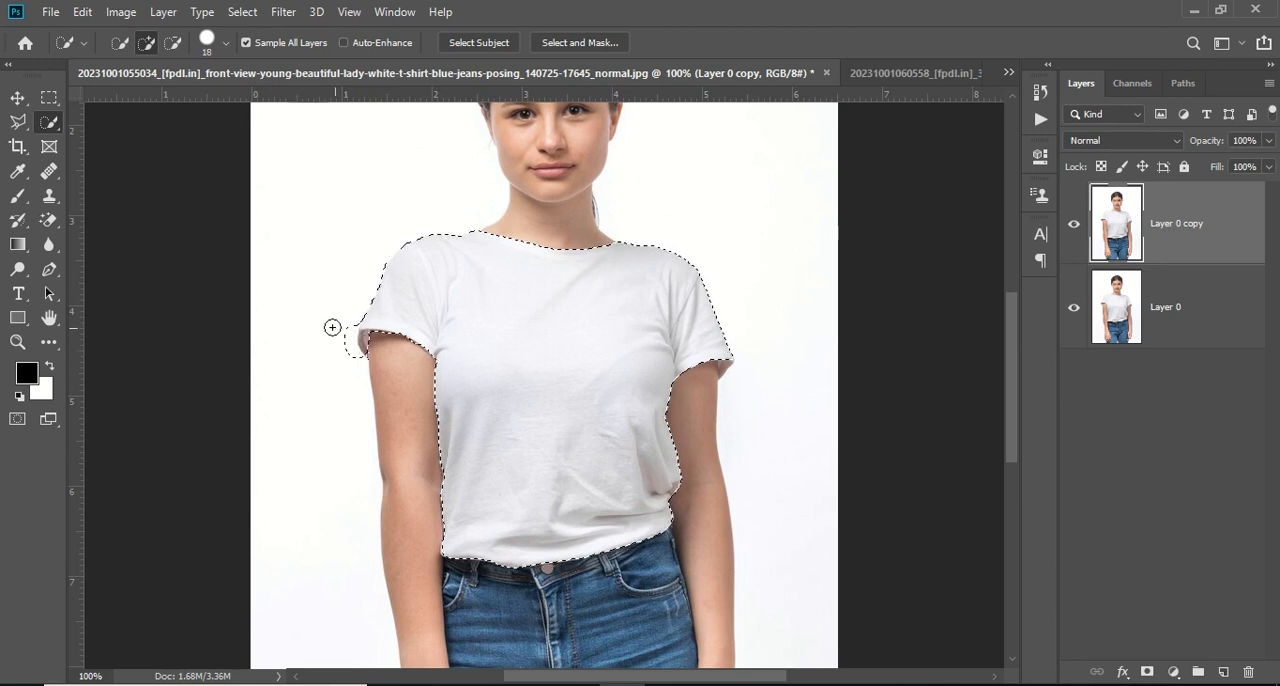
key("alt")
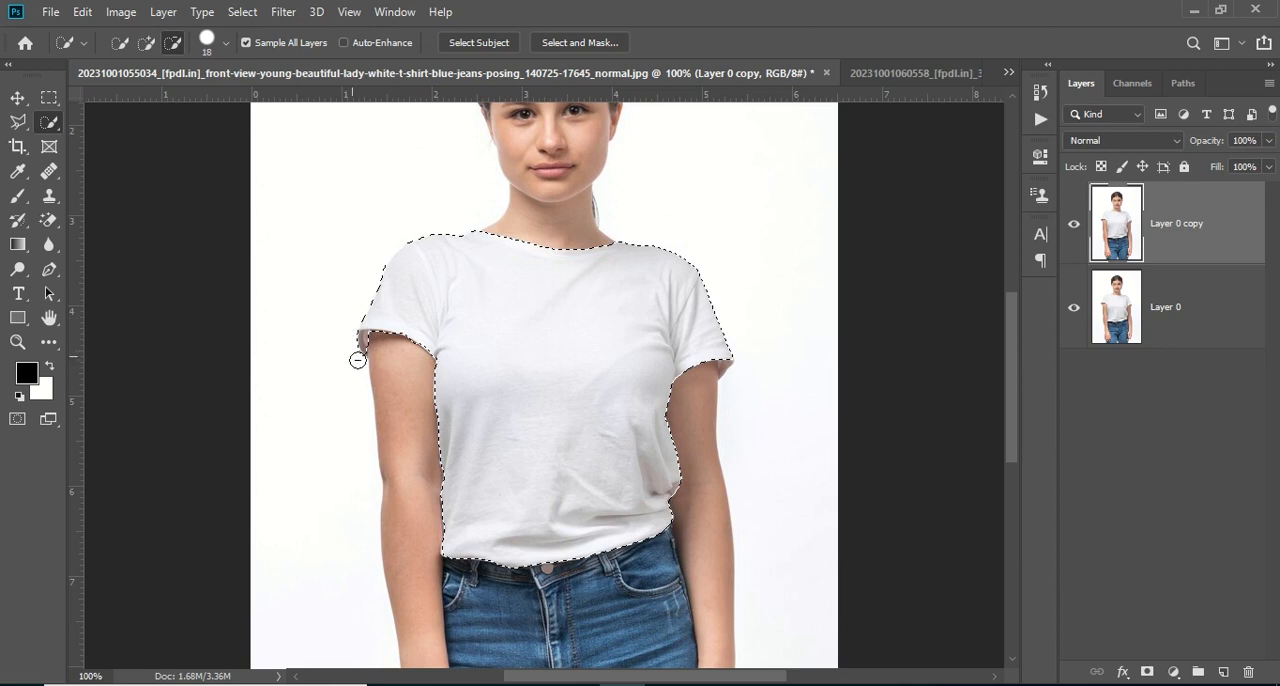
Add a layer mask to the Layer 0 copy from the T-shirt selection
scroll(586, 340, "down", 2)
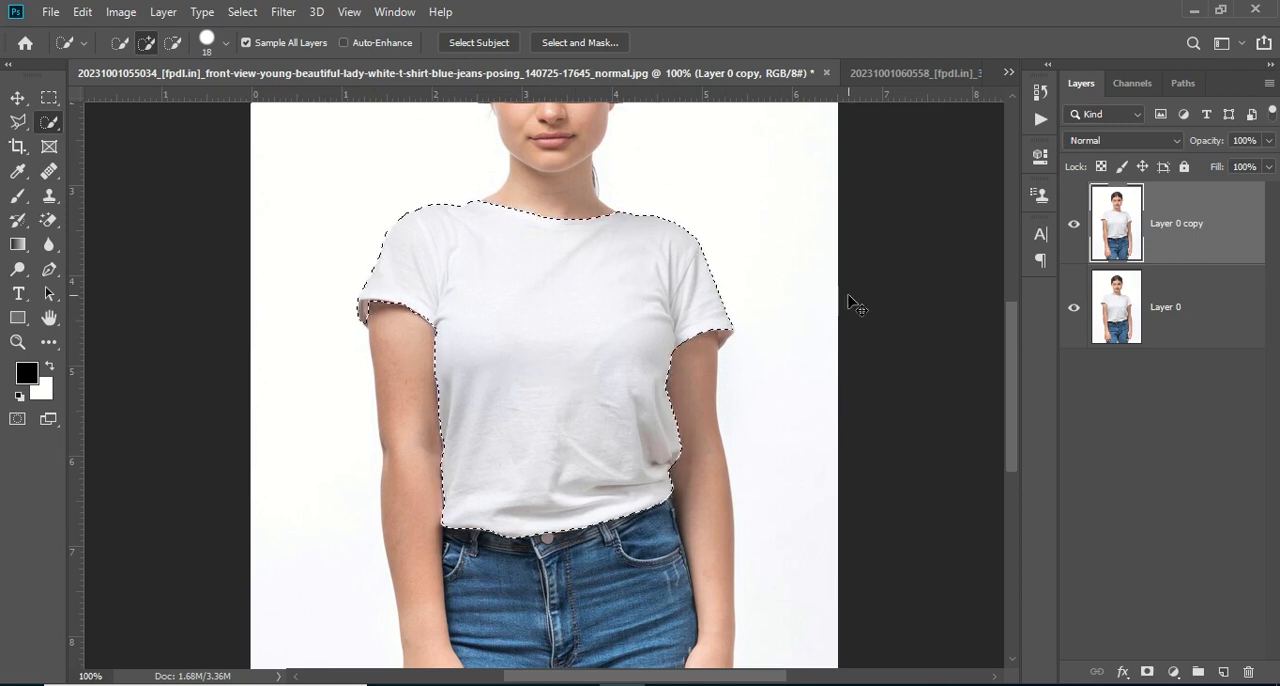
key("ctrl+minus")
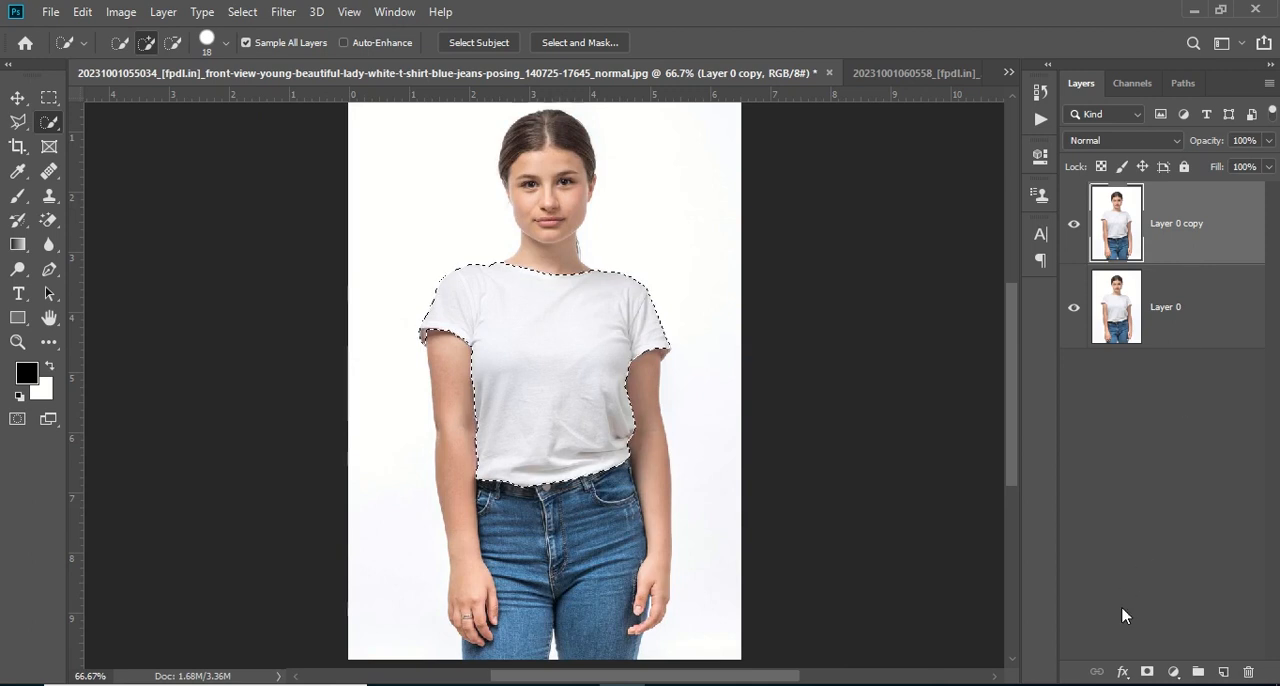
left_click(1147, 672)
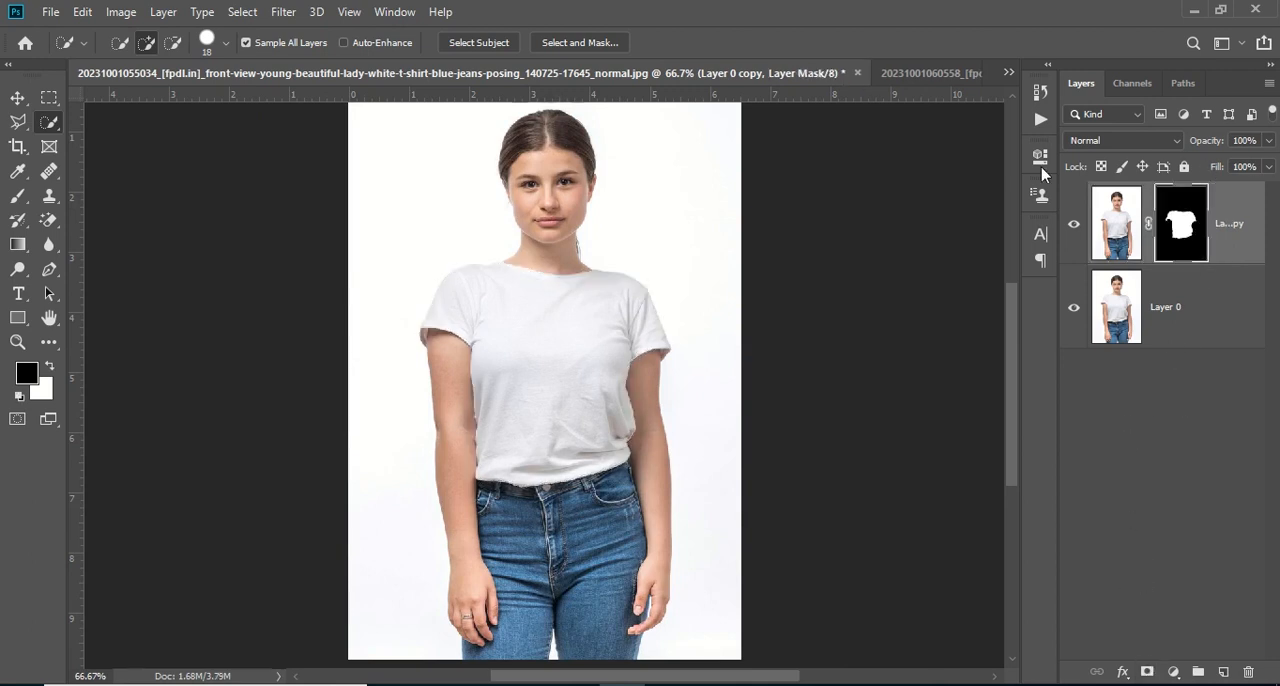
Copy the yellow emoji face image into the T-shirt photo document and place it over the shirt
left_click(927, 74)
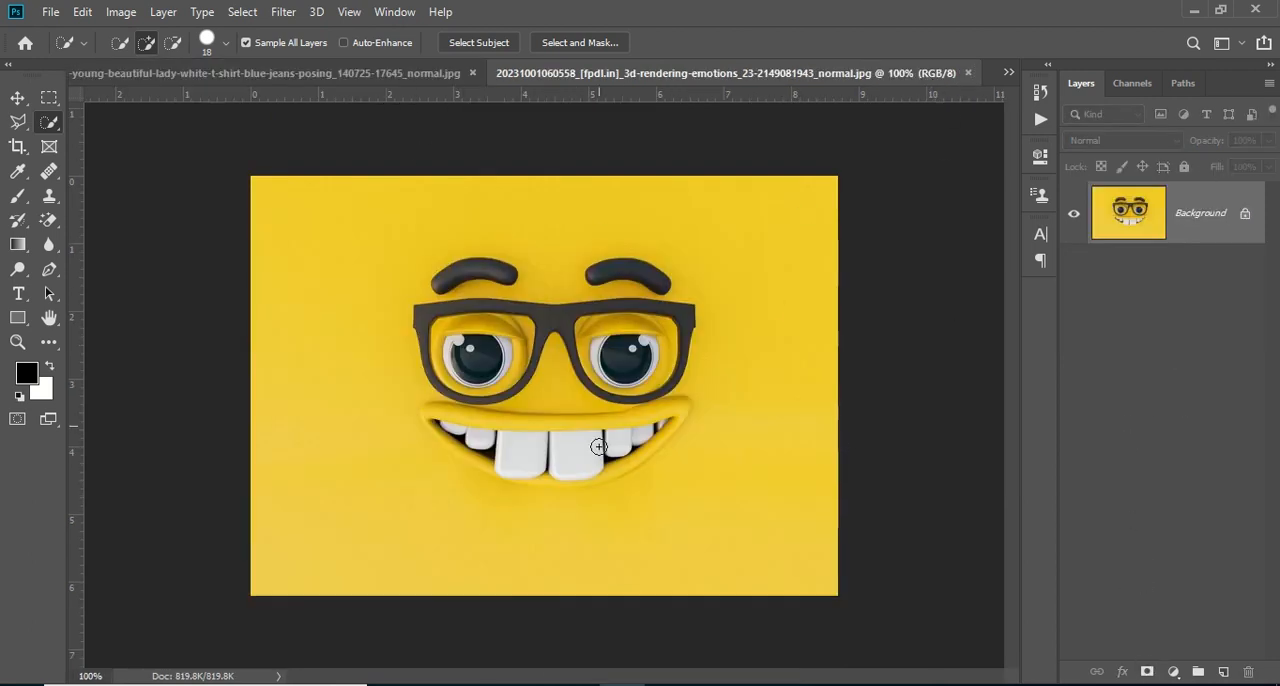
left_click(17, 97)
left_click(49, 98)
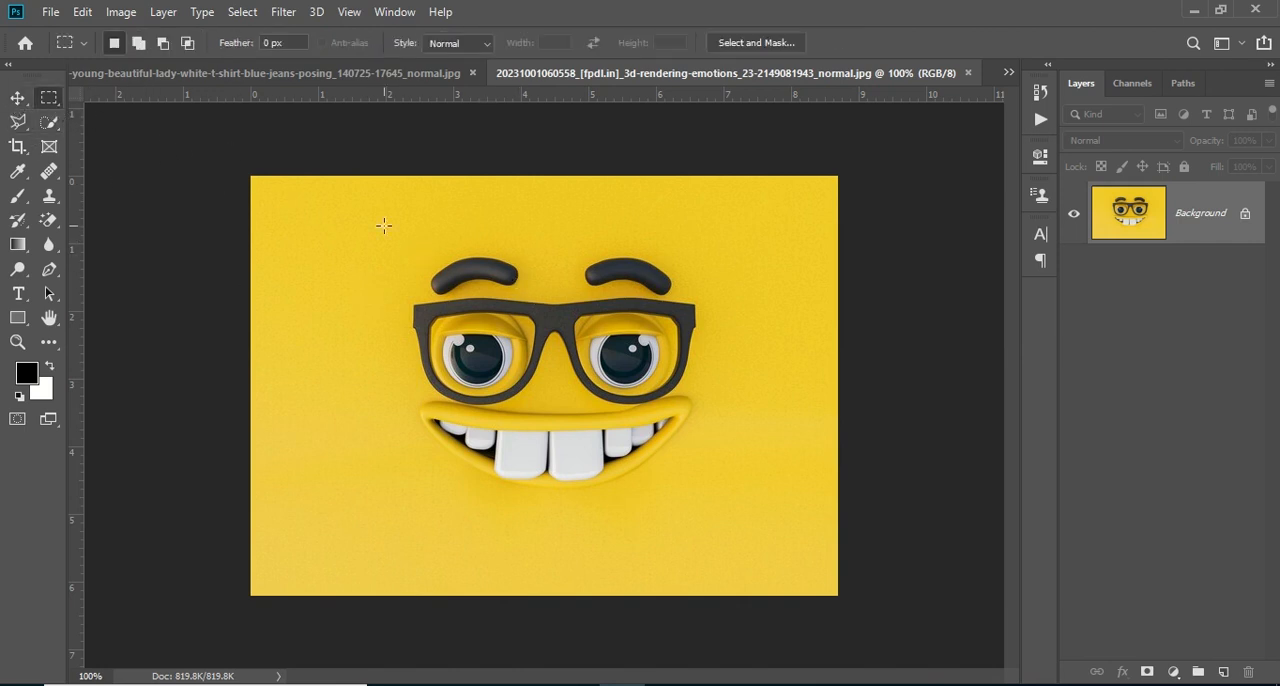
left_click_drag(349, 211, 765, 545)
left_click(498, 287)
left_click(17, 97)
left_click_drag(641, 421, 566, 392)
Lower the face layer's opacity to 41% and scale it to 78.91% width and 81.21% height, centred over the shirt
left_click_drag(1207, 143, 1152, 155)
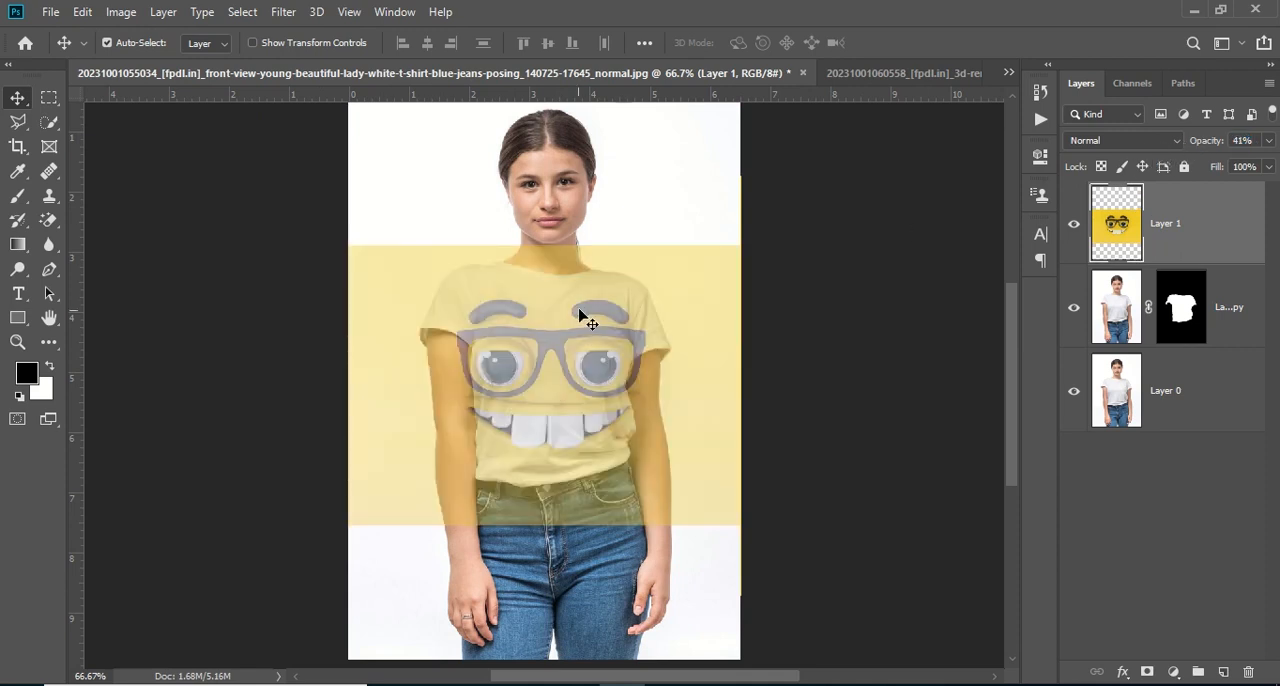
key("ctrl+t")
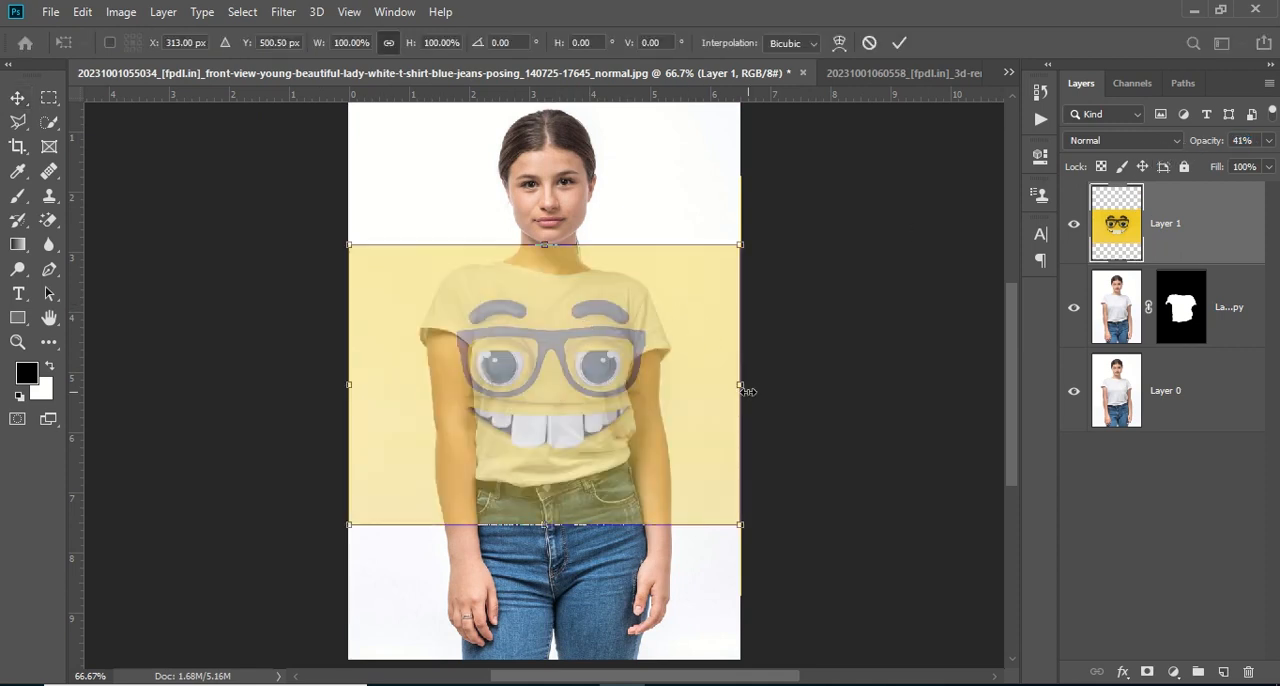
left_click_drag(745, 527, 703, 500)
mouse_move(540, 382)
left_mouse_down()
mouse_move(531, 356)
mouse_move(531, 372)
left_mouse_up()
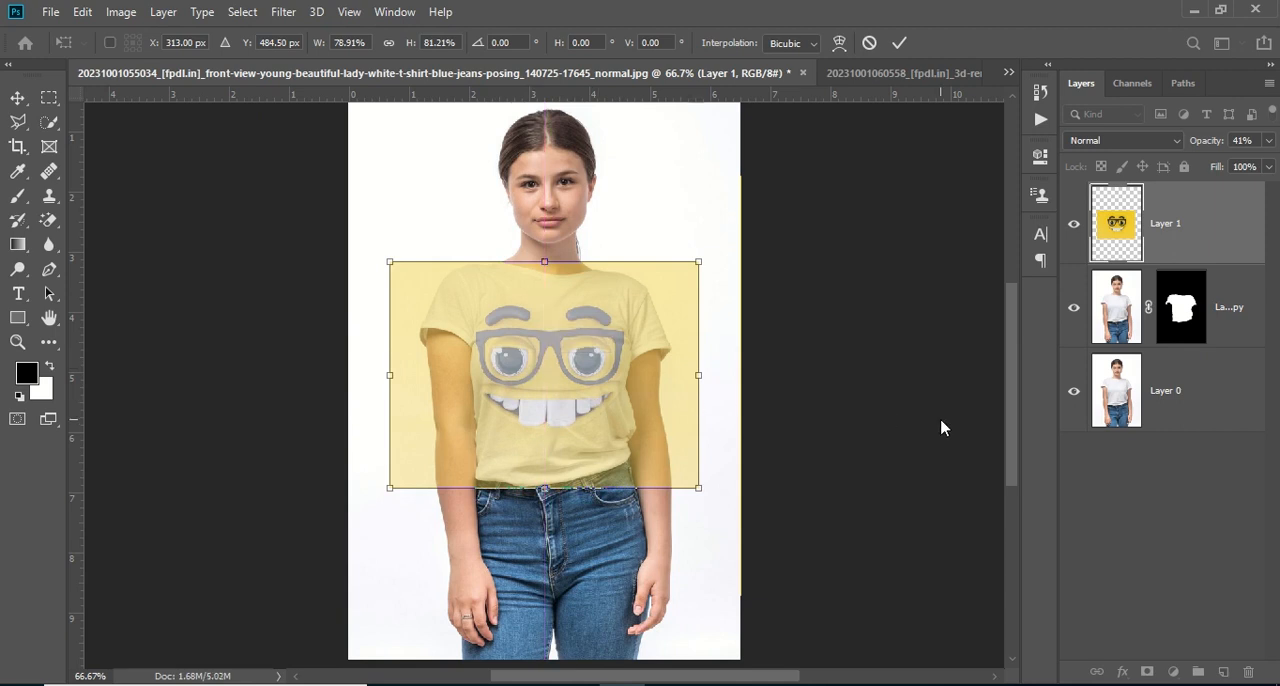
left_click(1153, 513)
Set the face layer's opacity to 100% and its blend mode to Multiply
left_click(1163, 239)
left_click_drag(1198, 145, 1279, 160)
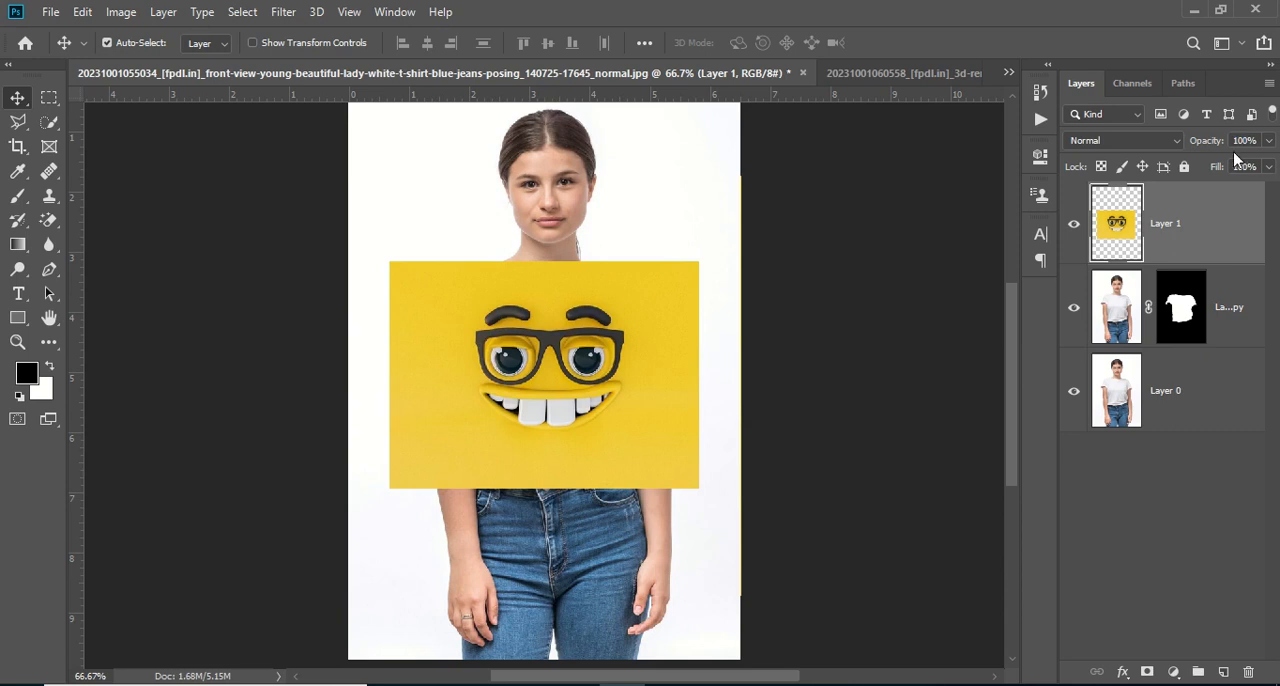
left_click(1107, 141)
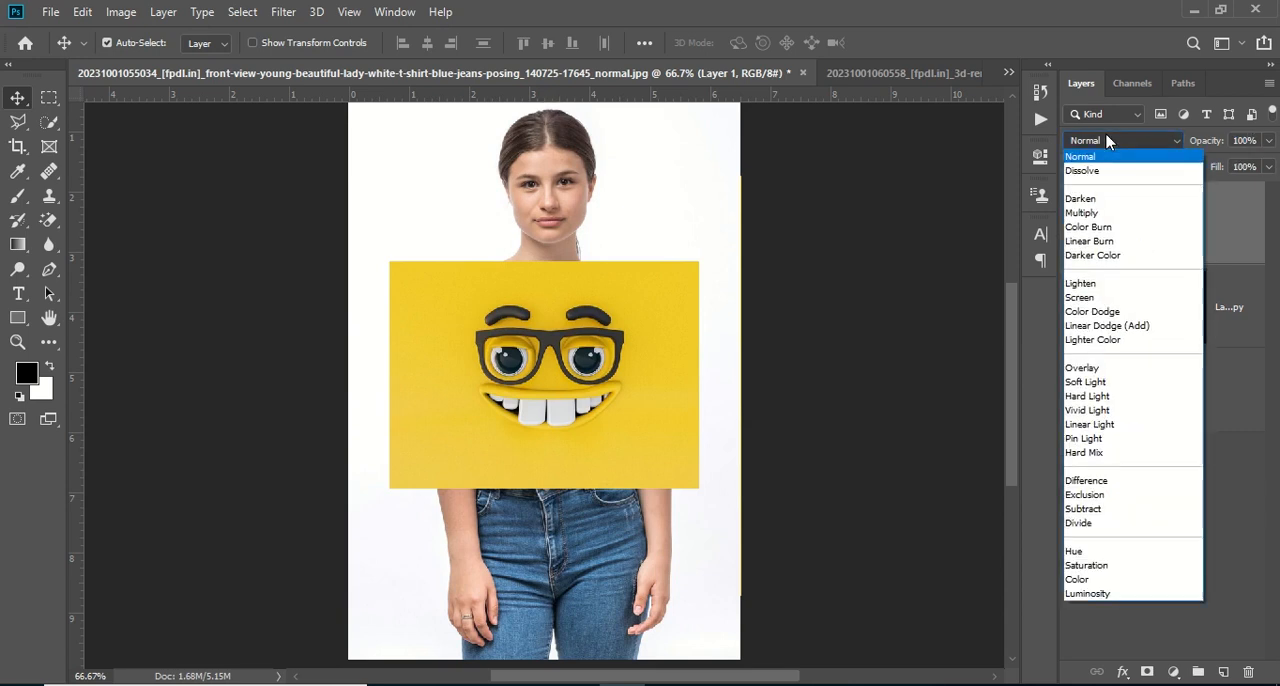
left_click(1082, 213)
left_click(1123, 563)
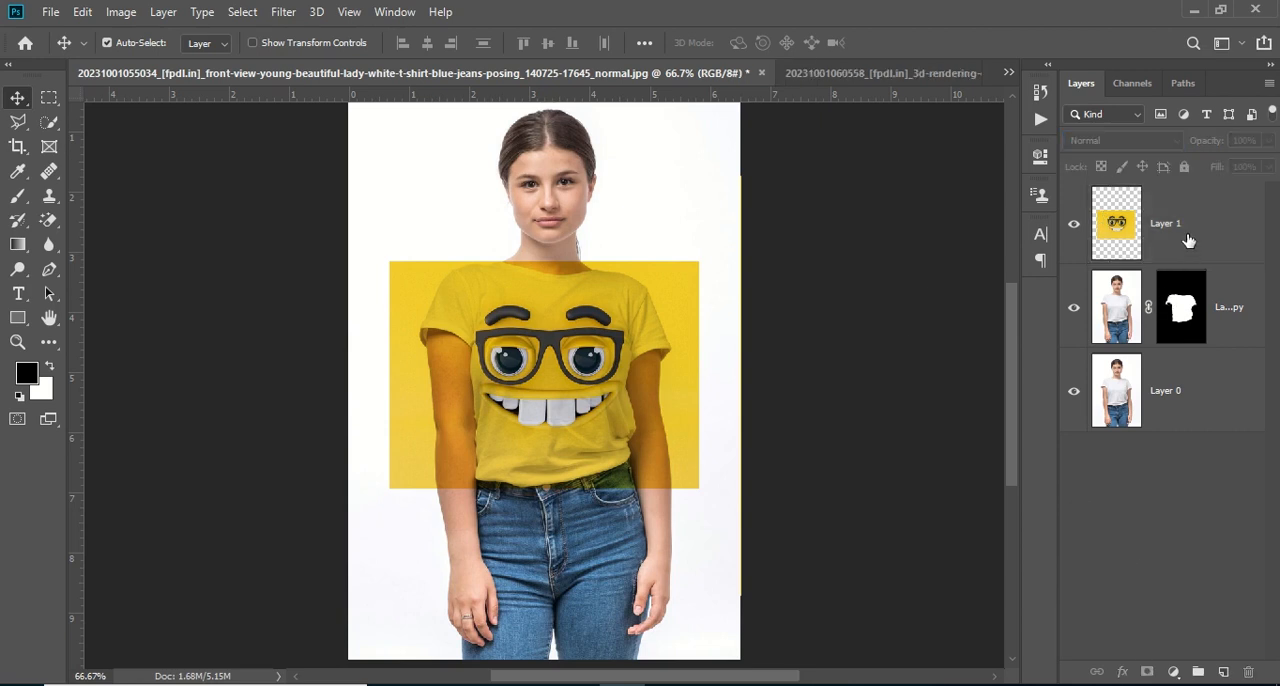
Clip the face layer to the masked T-shirt copy with a clipping mask
left_click(1188, 241)
right_click(1188, 240)
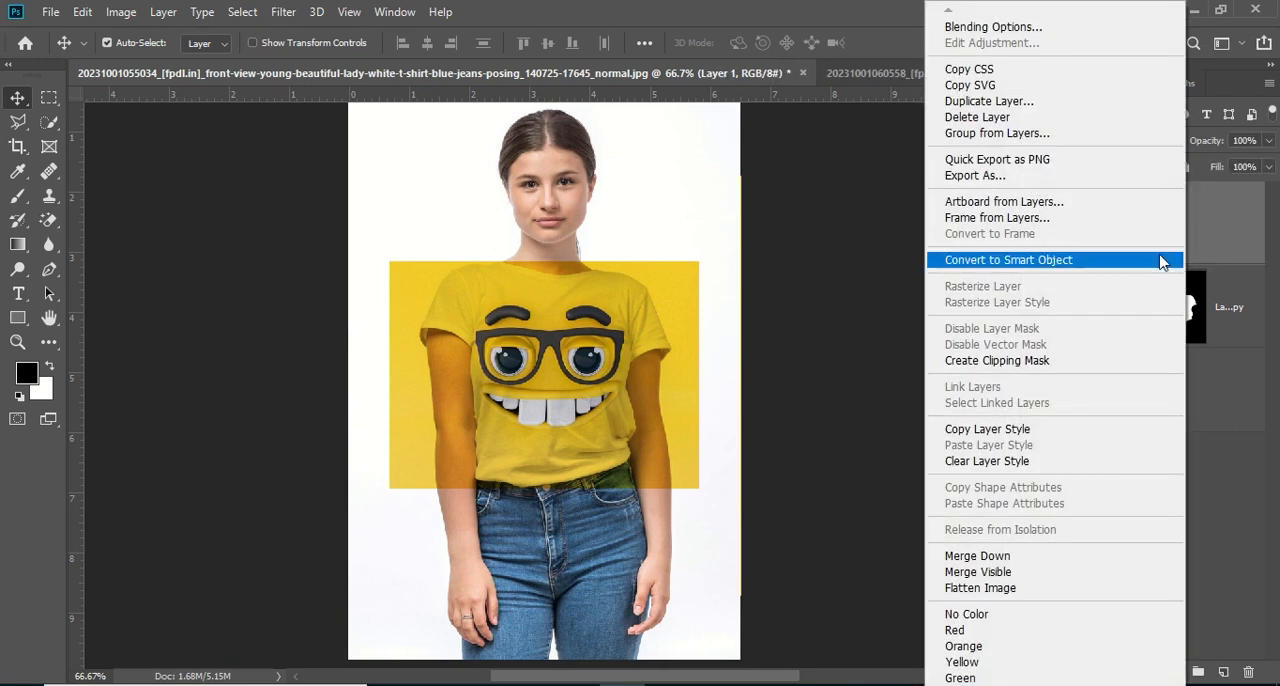
left_click(1080, 370)
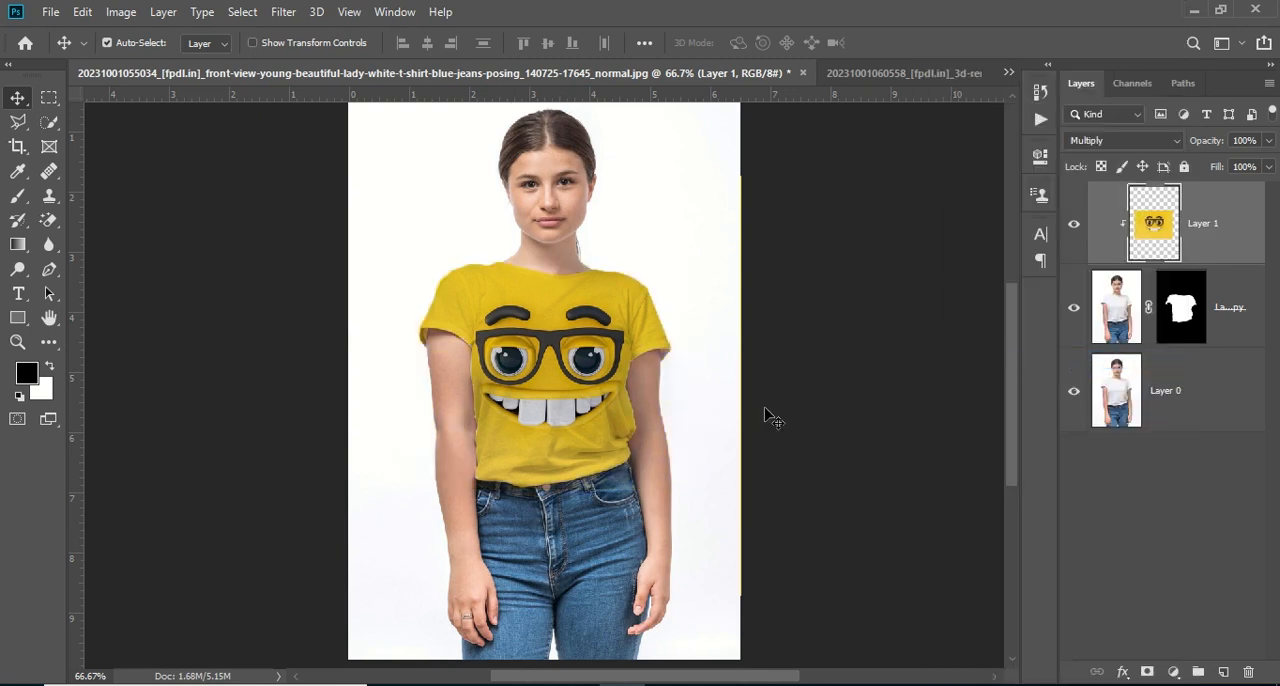
In the face layer's blending options, split the This Layer highlight limit of Blend If to 240 / 255
left_click_drag(560, 360, 560, 360)
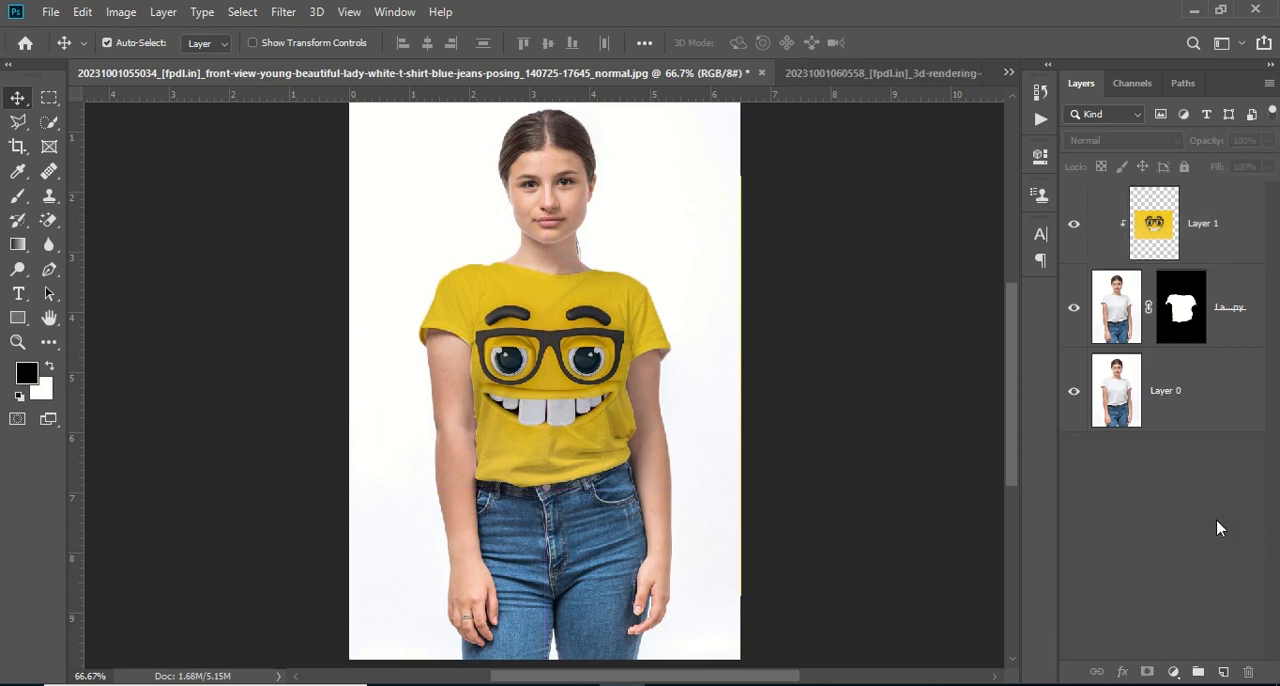
right_click(1203, 230)
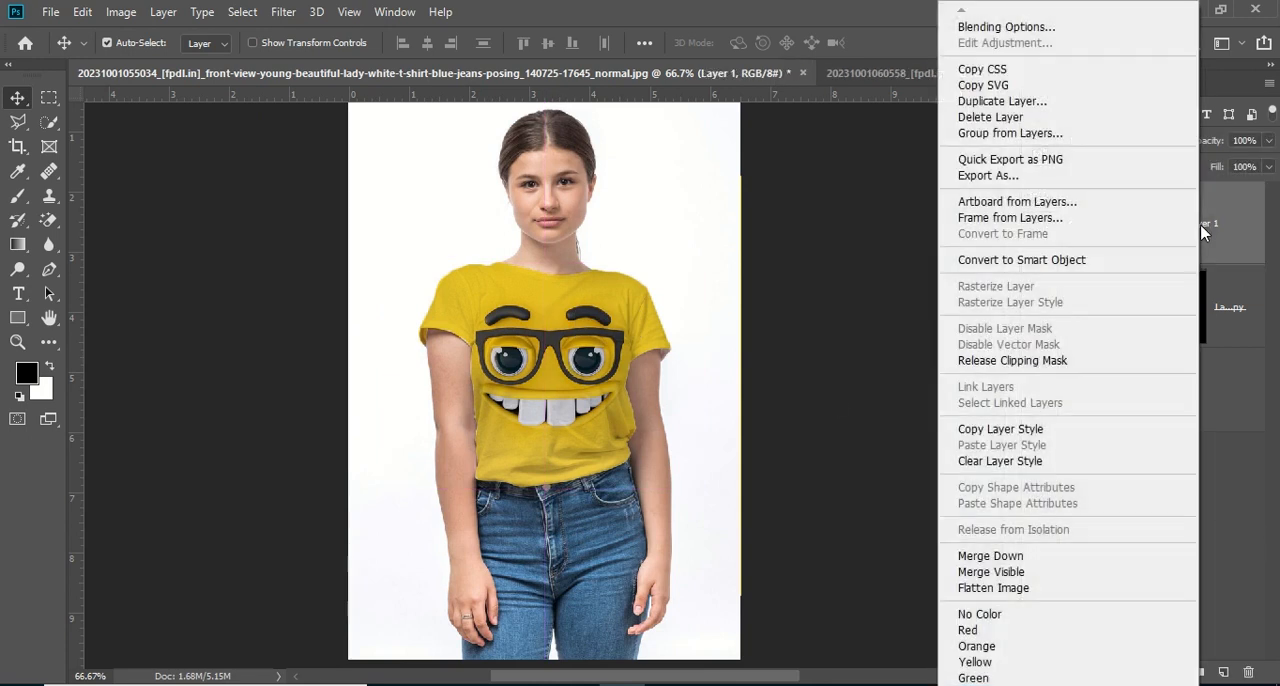
left_click(1043, 28)
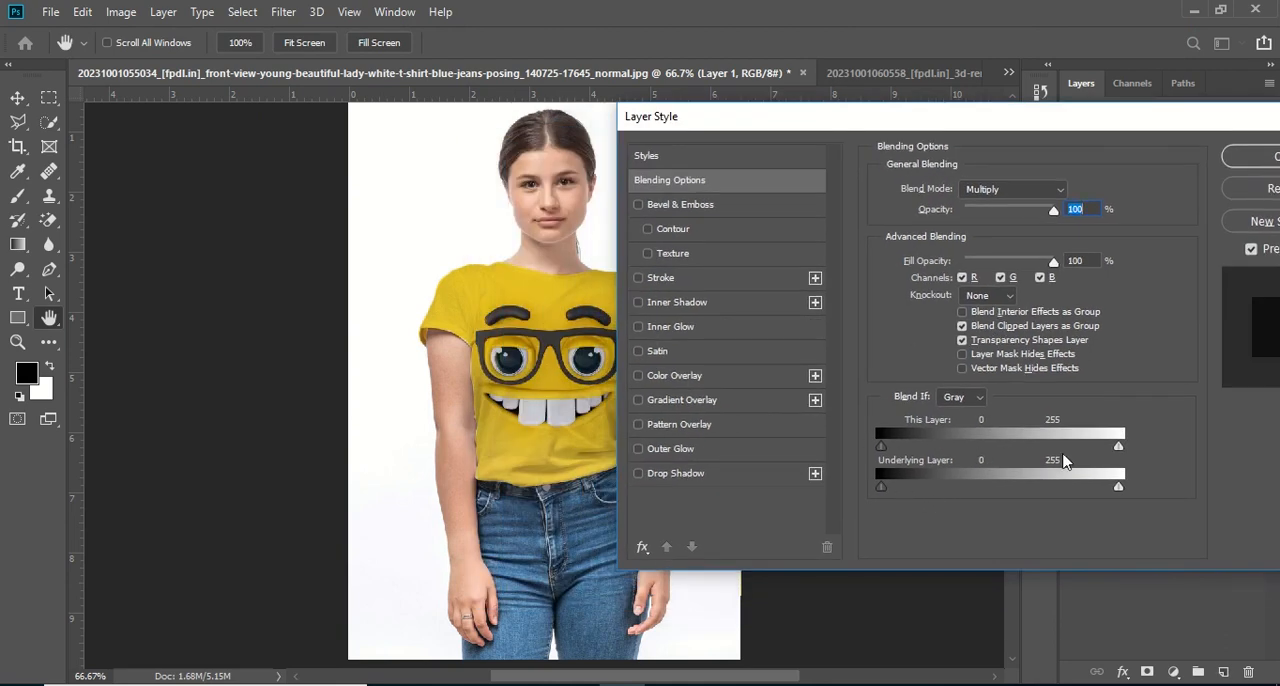
left_click_drag(1119, 446, 1106, 450)
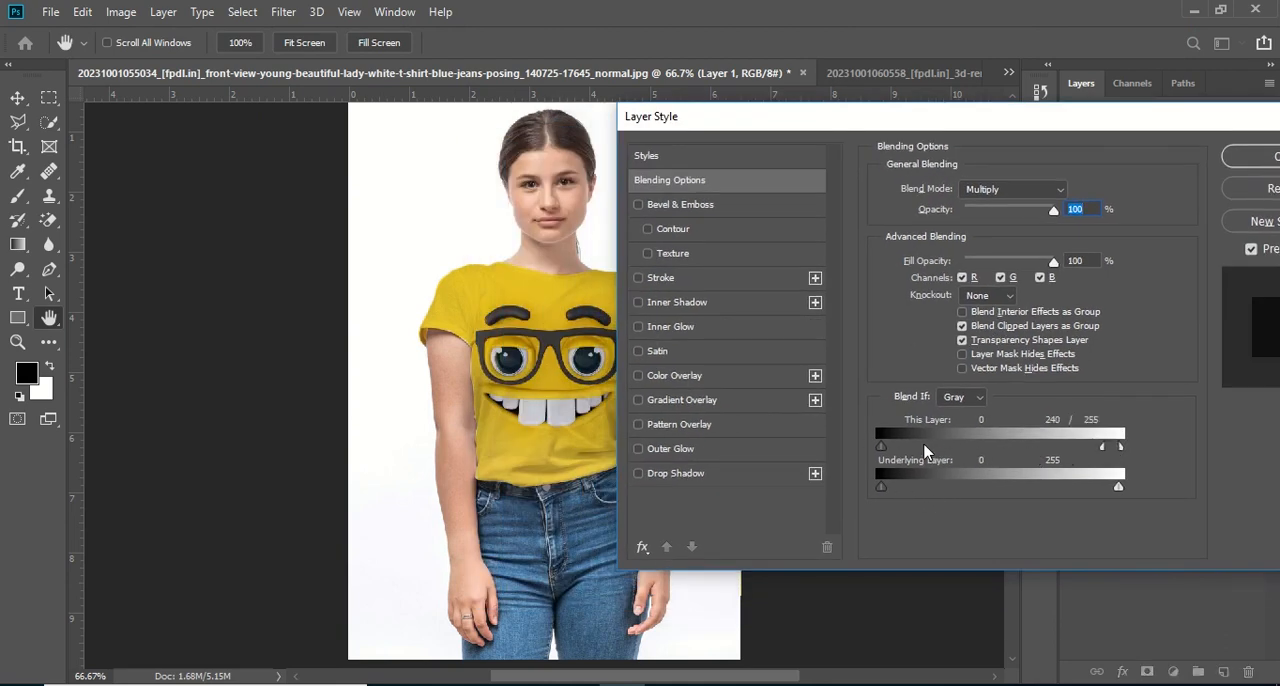
left_click_drag(901, 452, 903, 453)
Adjust the Underlying Layer shadow and highlight limits of Blend If for the face layer and apply the layer style
left_click_drag(883, 489, 936, 490)
left_click_drag(1118, 488, 1107, 494)
left_click_drag(1108, 494, 1120, 491)
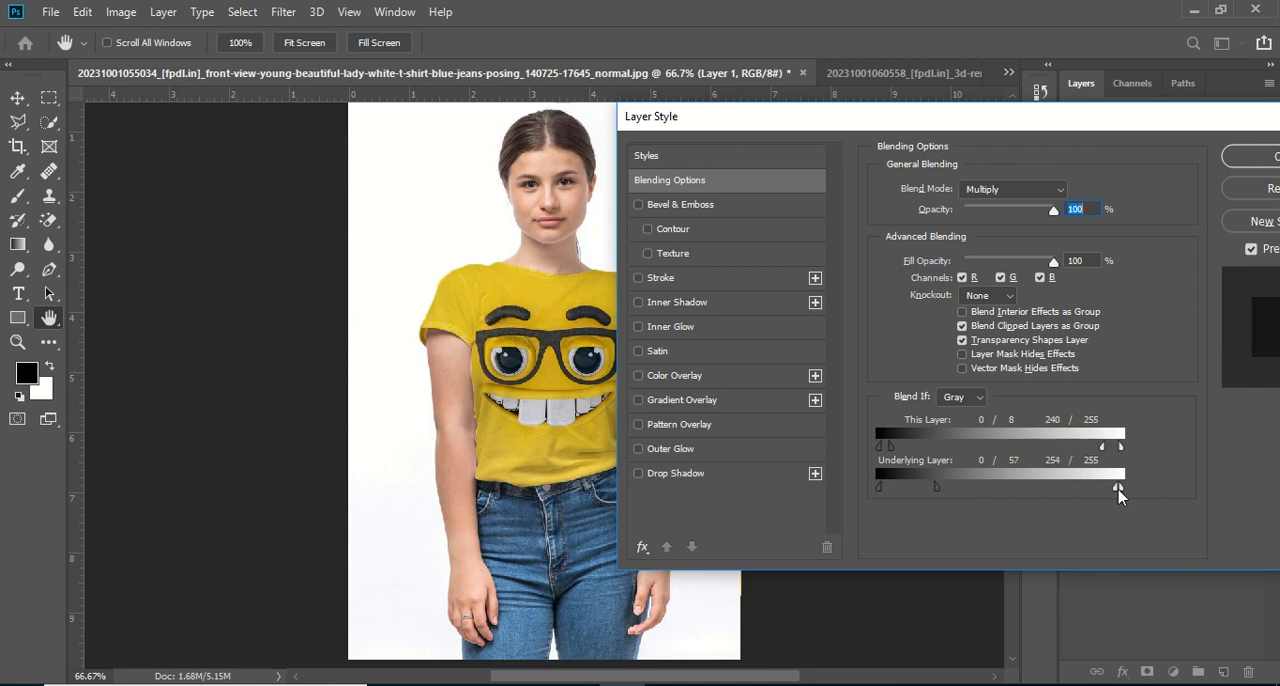
left_click(1250, 157)
Group the face layer together with the masked T-shirt copy
key("ctrl")
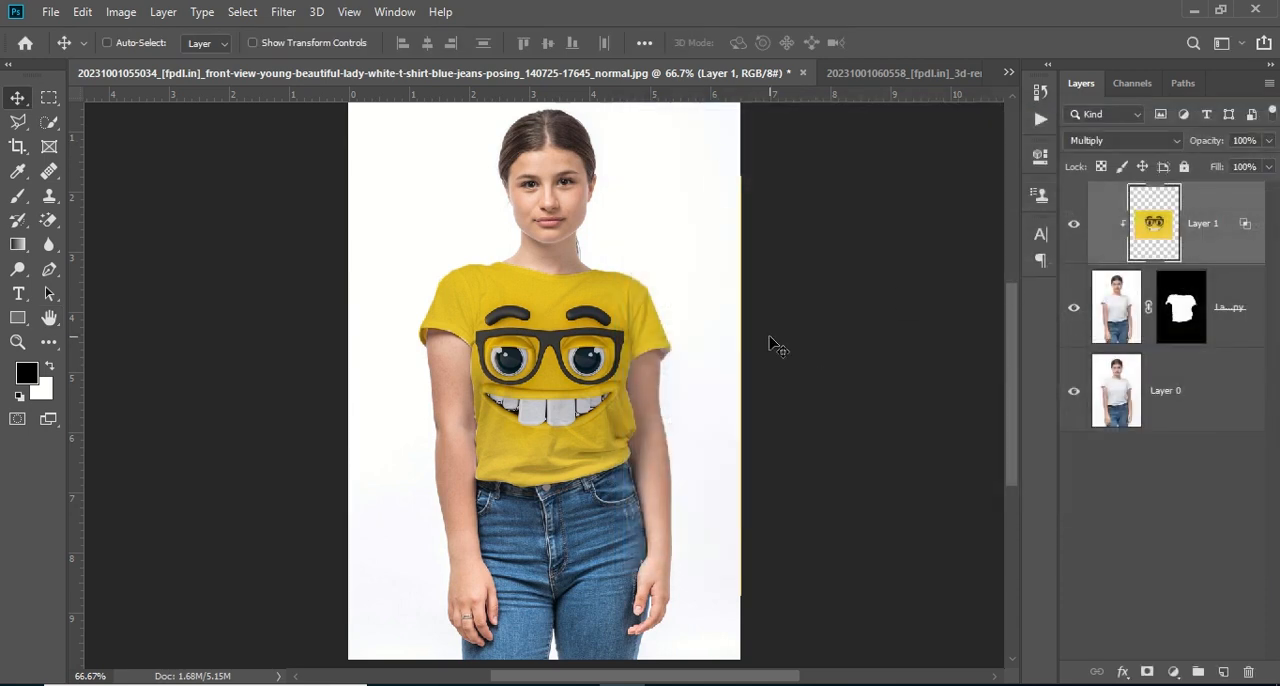
left_click(1236, 322, "ctrl")
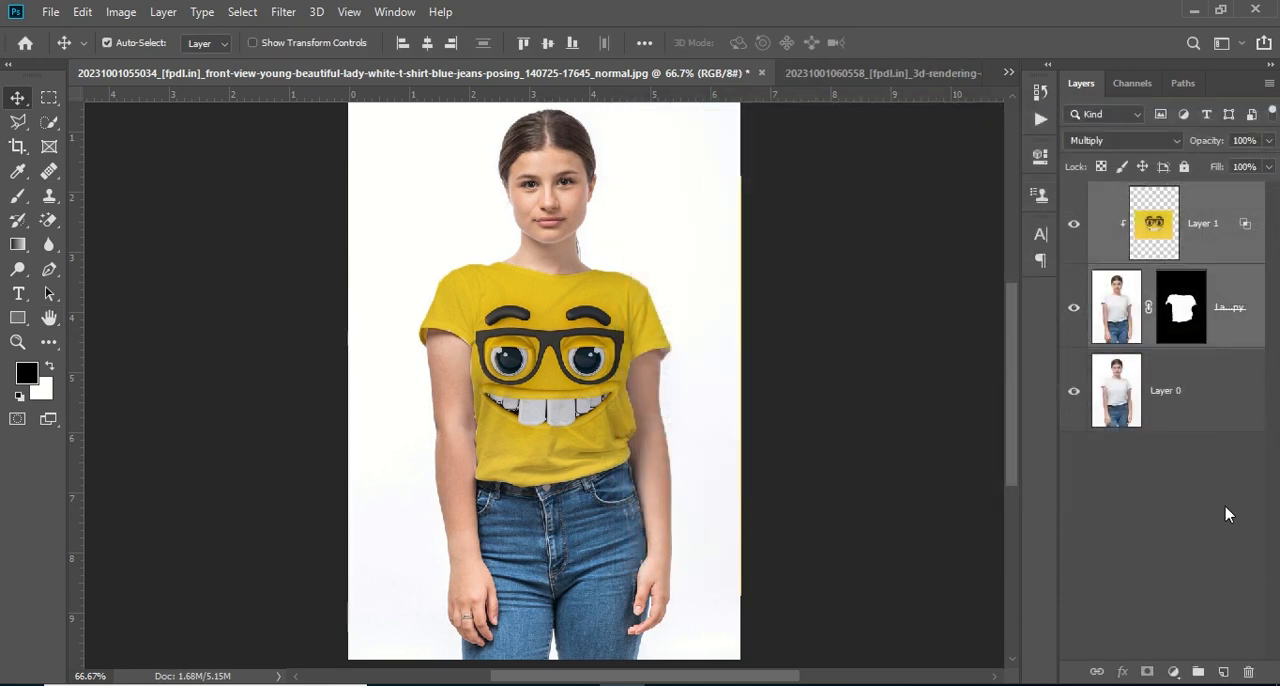
left_click(1197, 671)
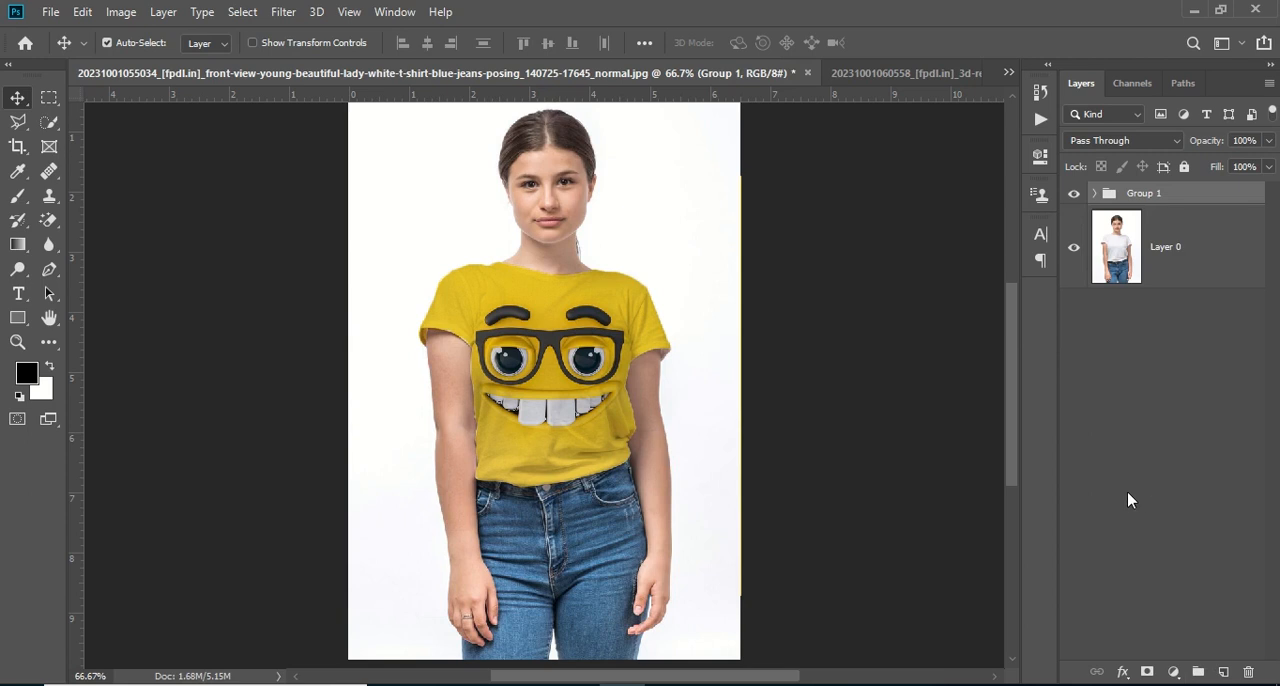
Inspect the shirt design up close and compare it with the original white T-shirt by repeatedly hiding and showing the layer group
key("ctrl+plus")
key("ctrl+plus")
key("ctrl+minus")
key("ctrl+minus")
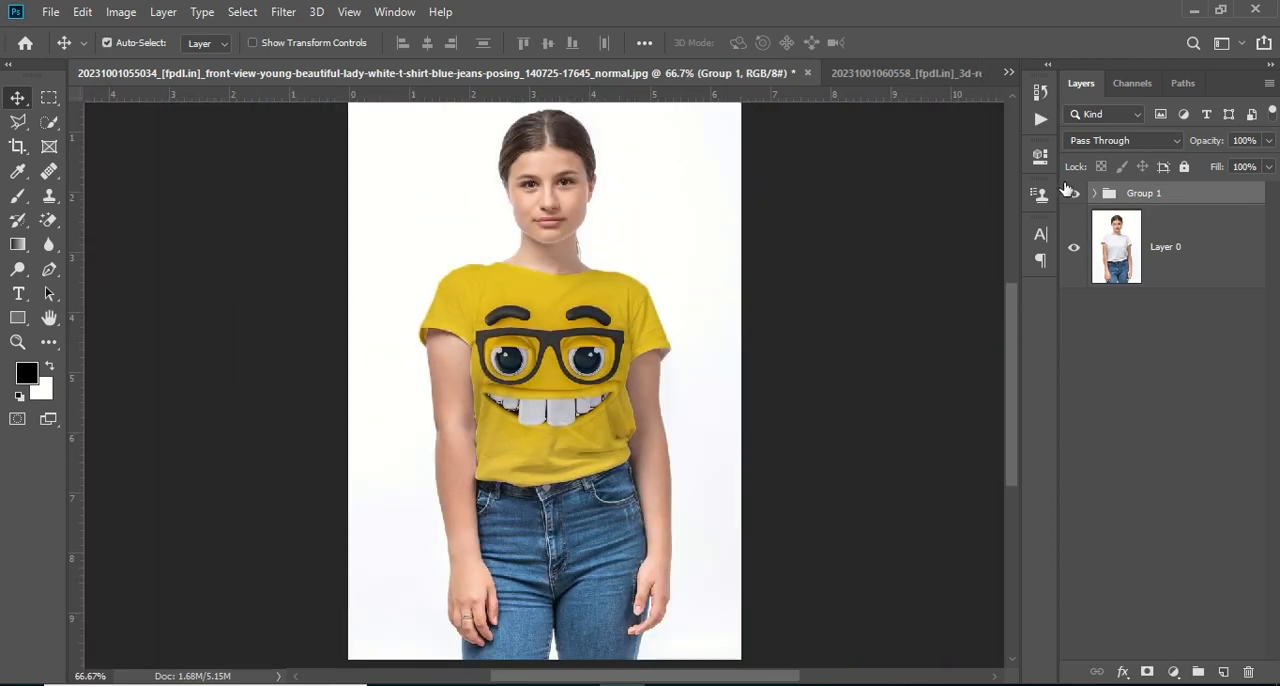
left_click(1074, 195)
left_click(1074, 195)
left_click(1075, 198)
left_click(1075, 198)
left_click(1075, 198)
left_click(1075, 196)
left_click(1075, 196)
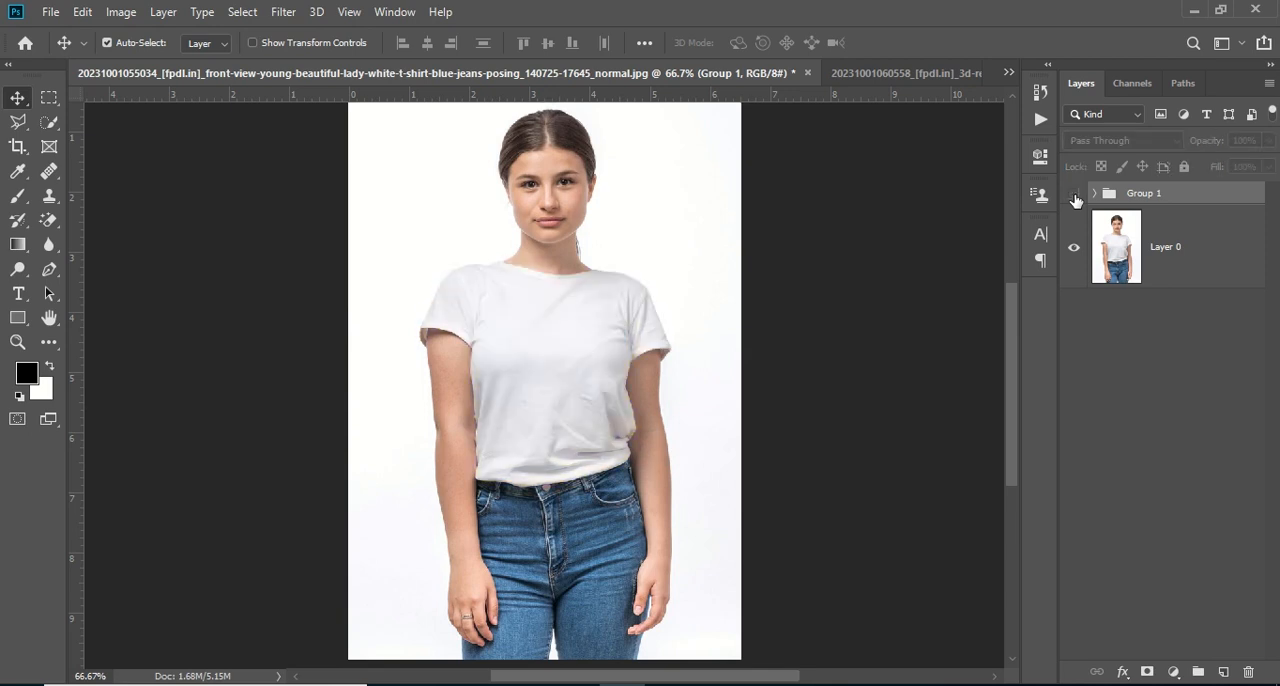
left_click(1075, 196)
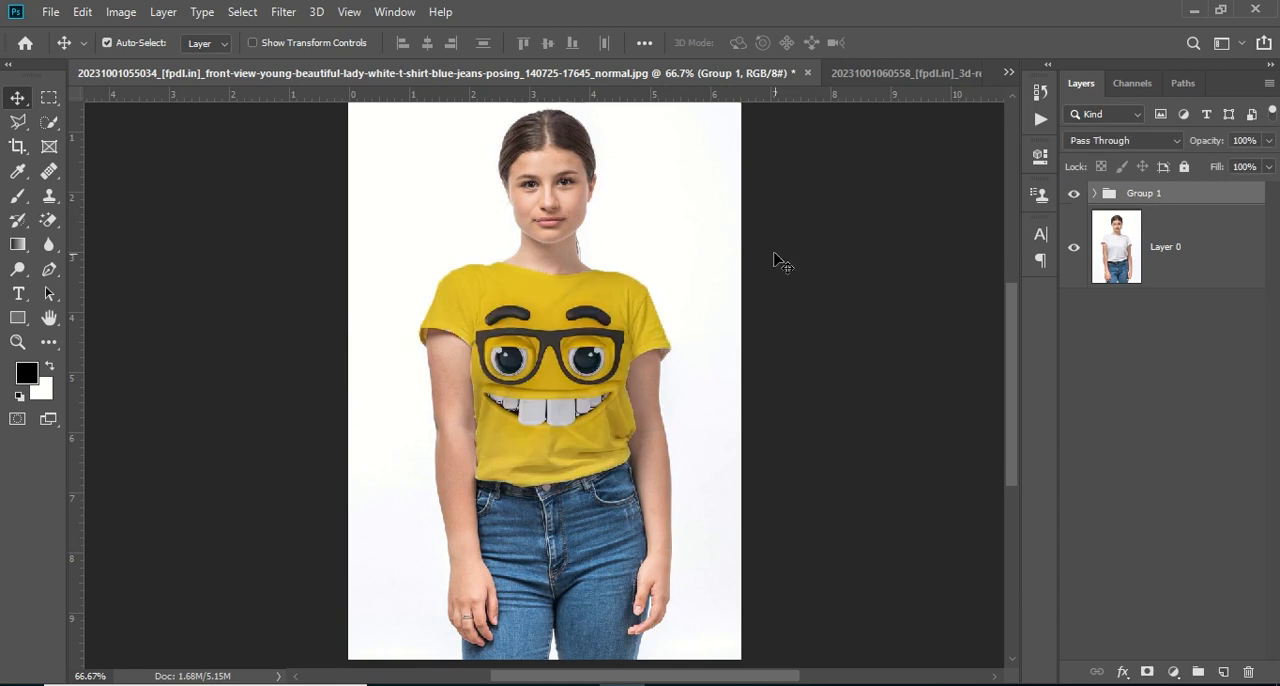